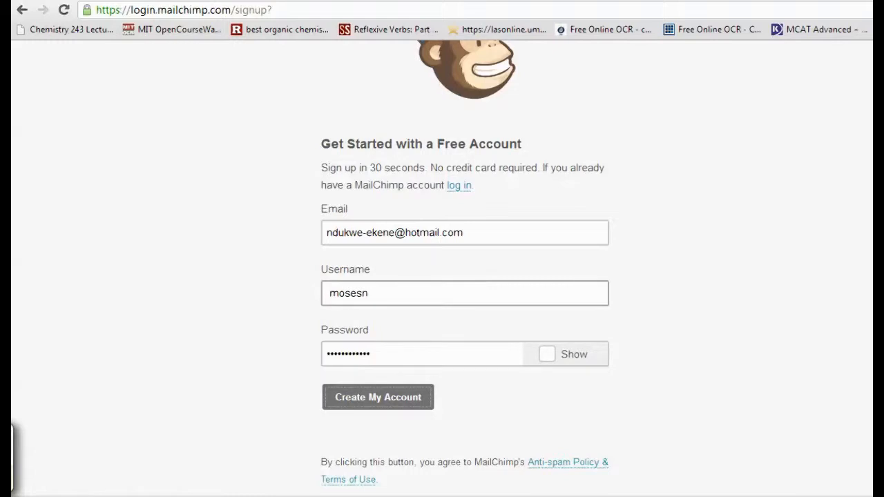
- Submit the free account sign-up form and activate the account through the activation e-mail in the Outlook inbox
click(399, 393)
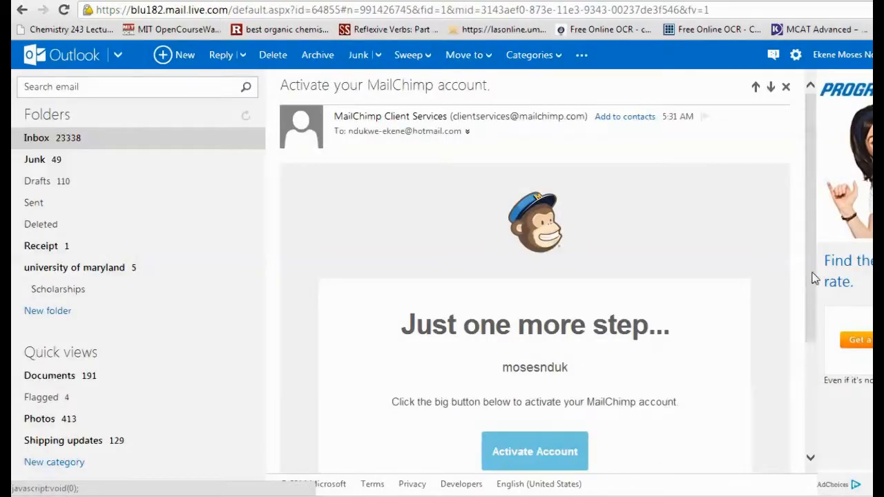
drag(813, 278, 806, 352)
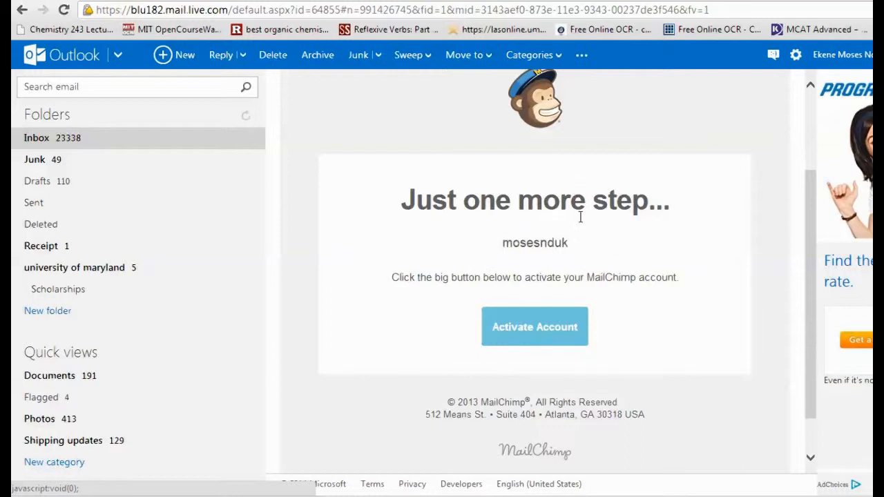
click(559, 330)
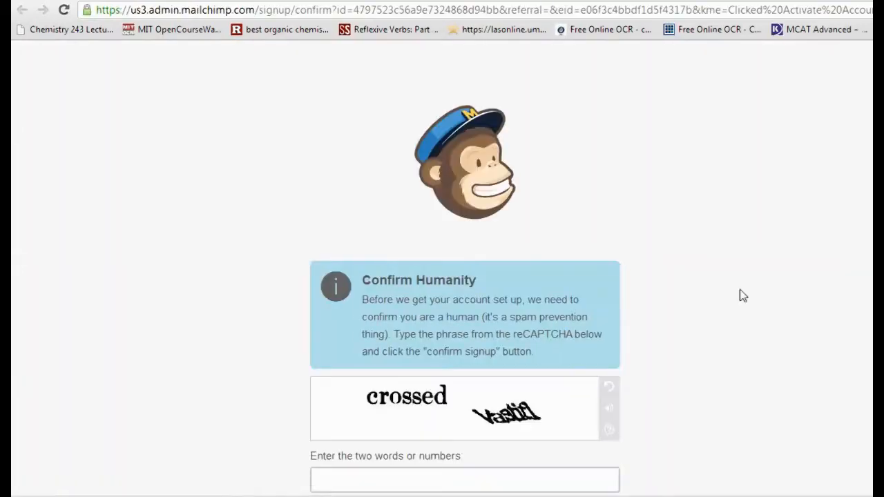
- Enter the reCAPTCHA phrase on the Confirm Humanity page and confirm the signup
scroll(779, 252, down, 1)
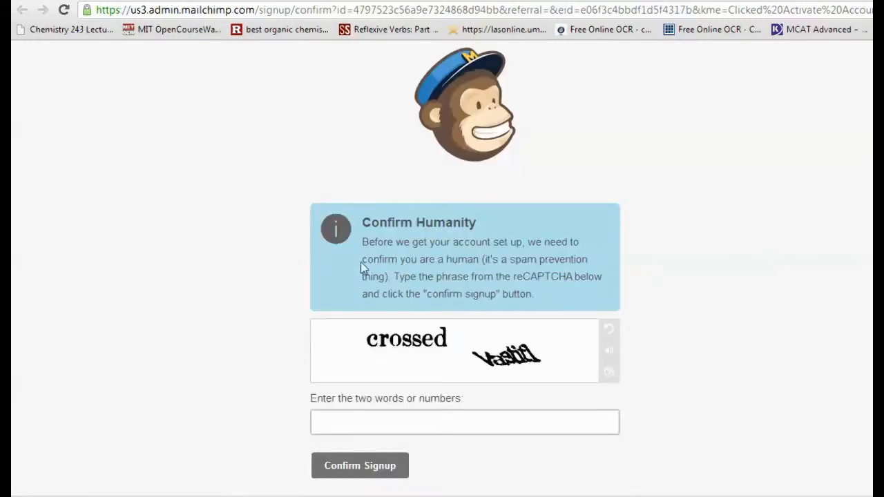
click(511, 422)
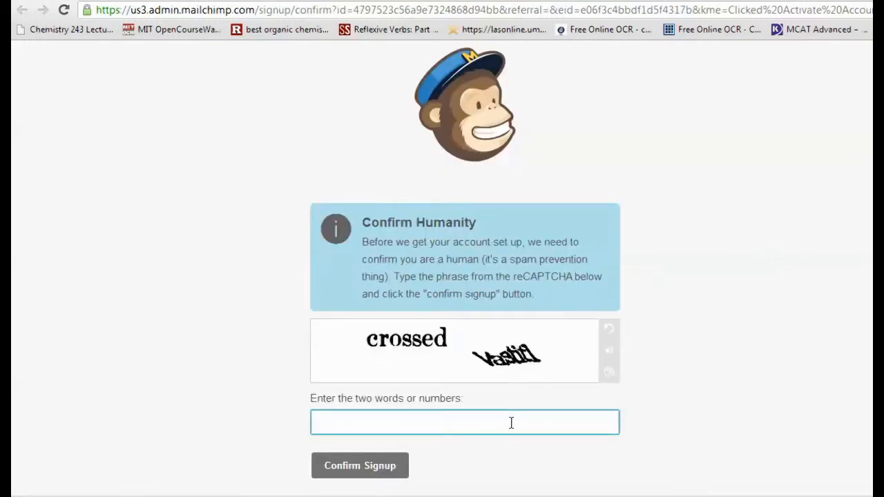
text(crossed Vastit)
click(385, 474)
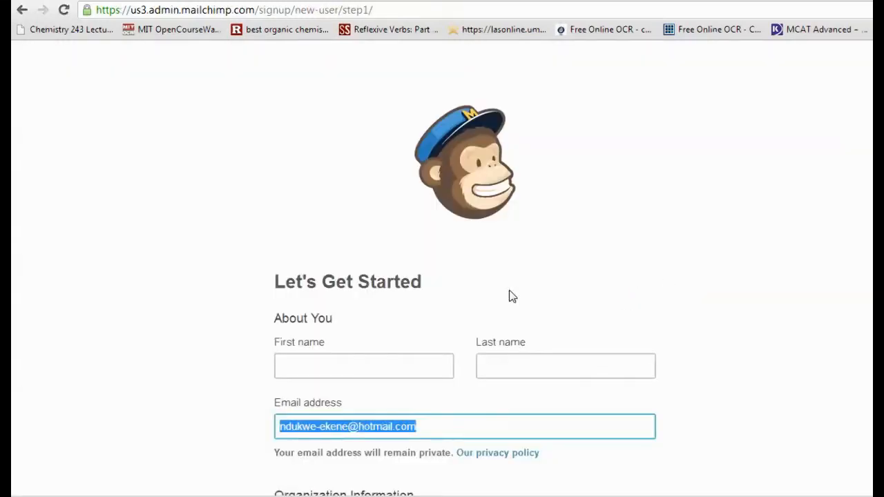
- Enter the account holder's first name and last name in the About You section
middle_click(730, 253)
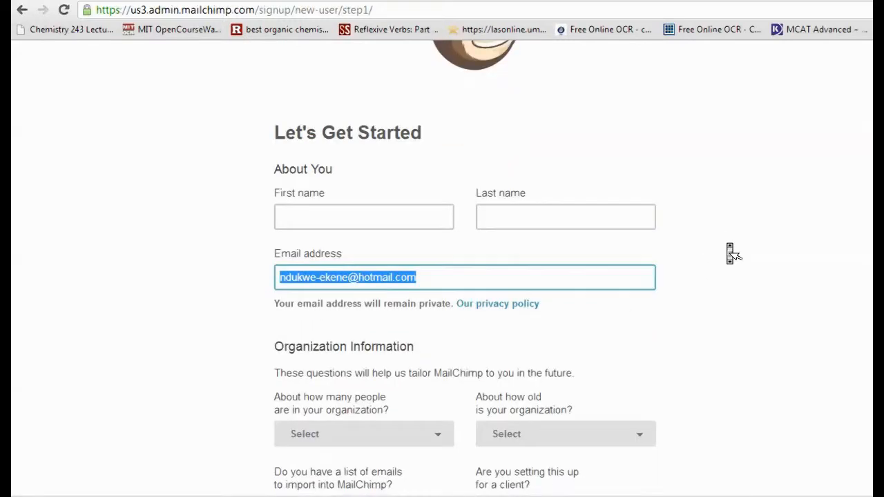
click(730, 253)
click(389, 223)
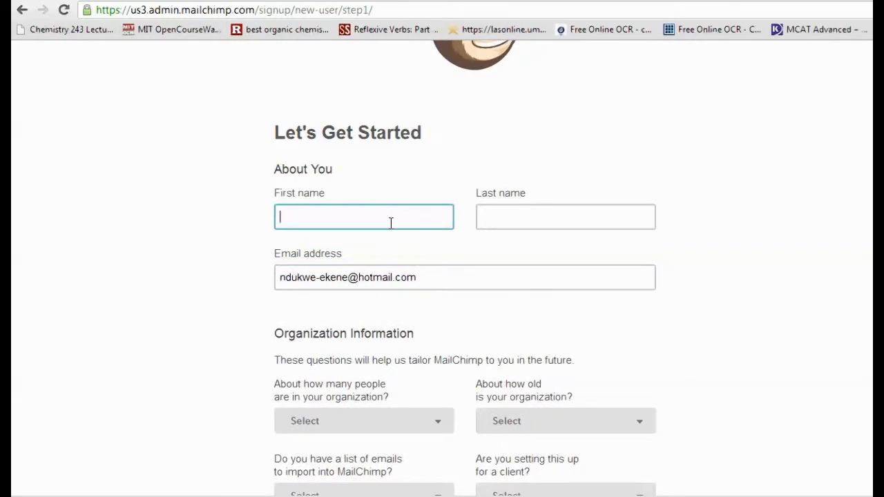
text(John)
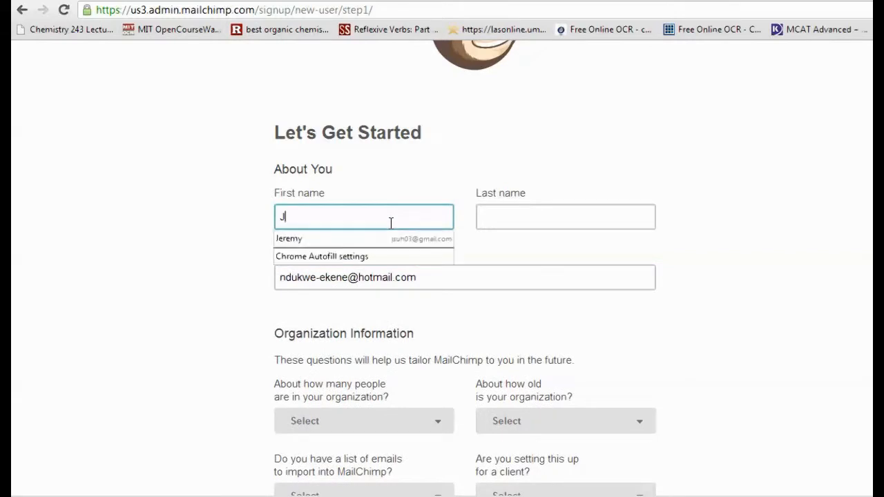
key(Tab)
text(Doe)
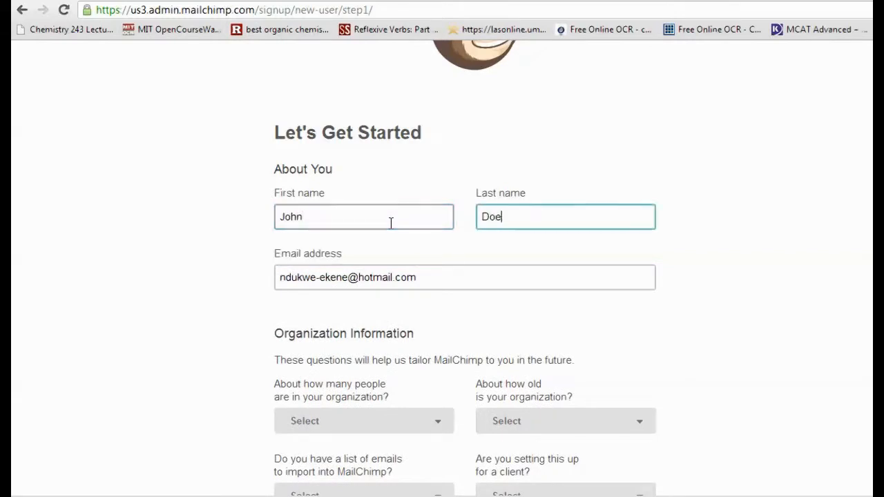
- Set the organization's size to 1-5 people and its age to < 1 year
scroll(410, 252, down, 1)
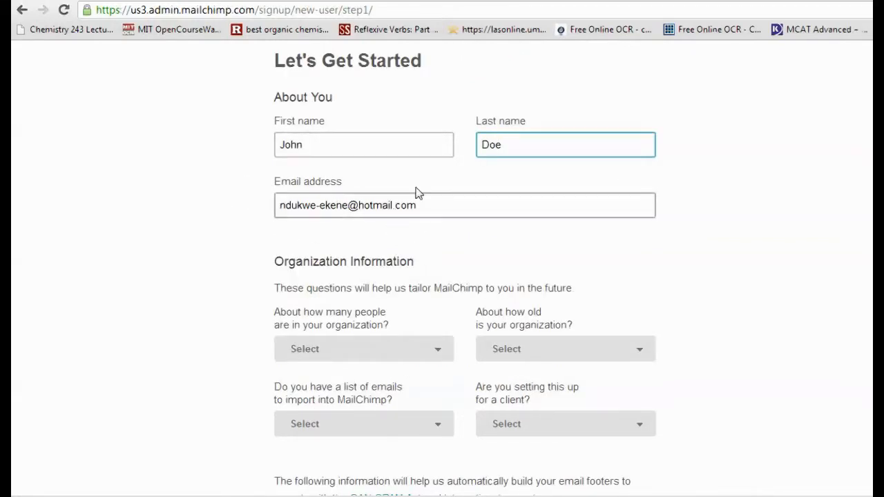
scroll(419, 191, down, 1)
scroll(419, 197, down, 1)
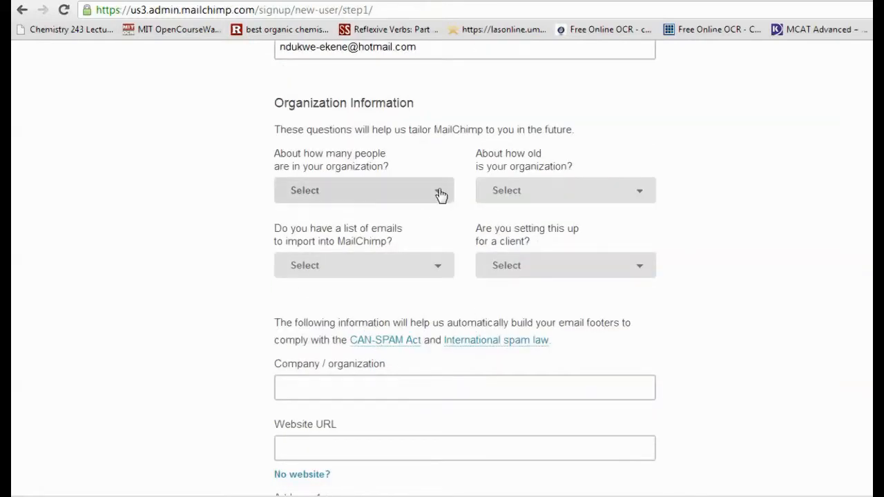
click(439, 195)
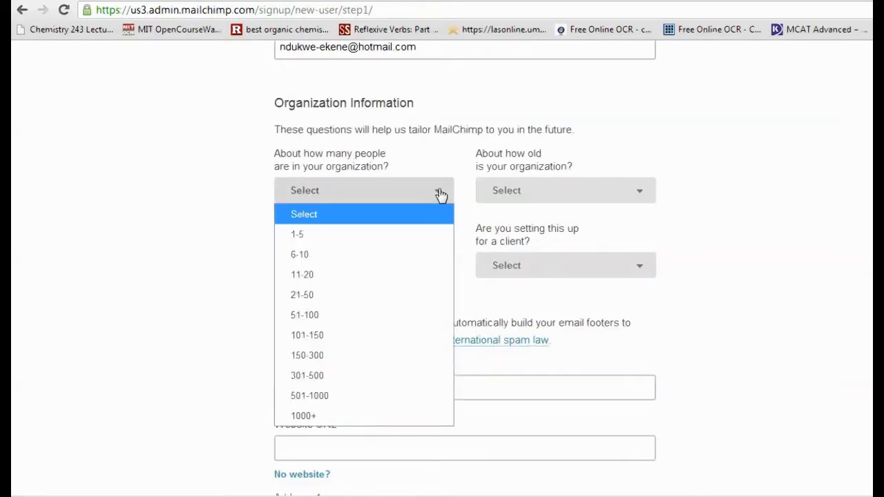
click(361, 238)
click(543, 199)
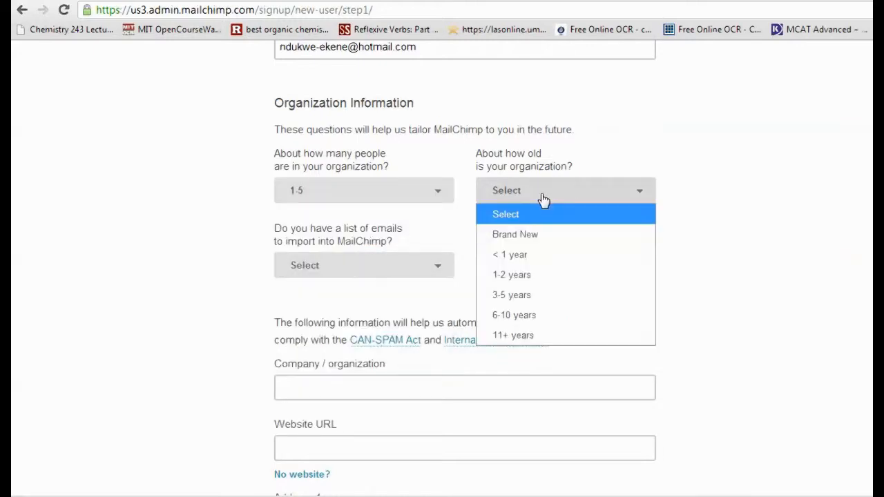
click(514, 259)
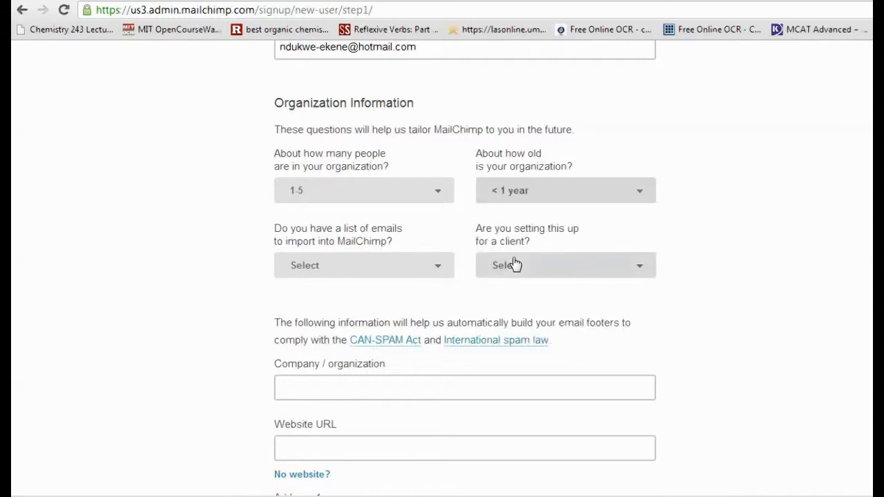
- Answer No to having a list of emails to import and No to setting this up for a client
click(386, 270)
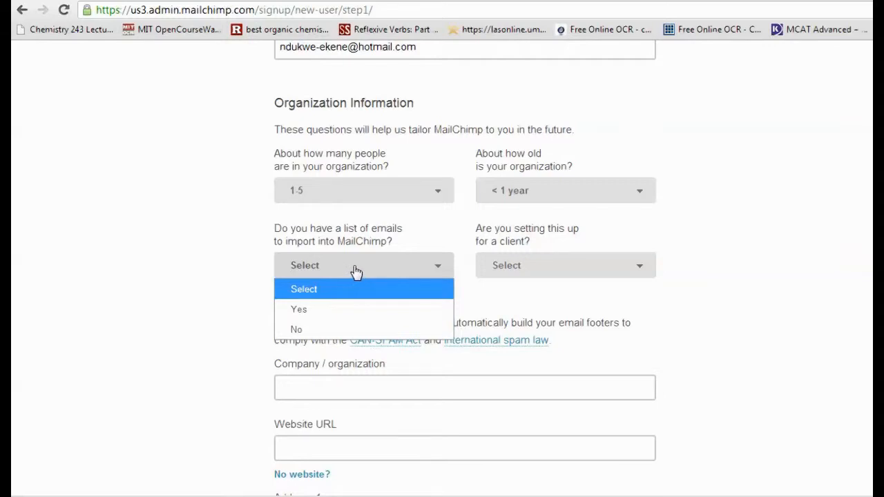
click(318, 330)
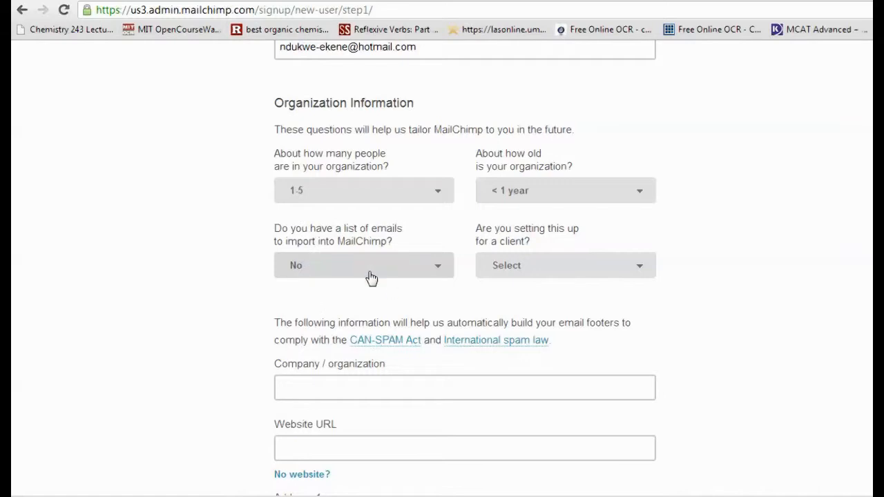
click(584, 266)
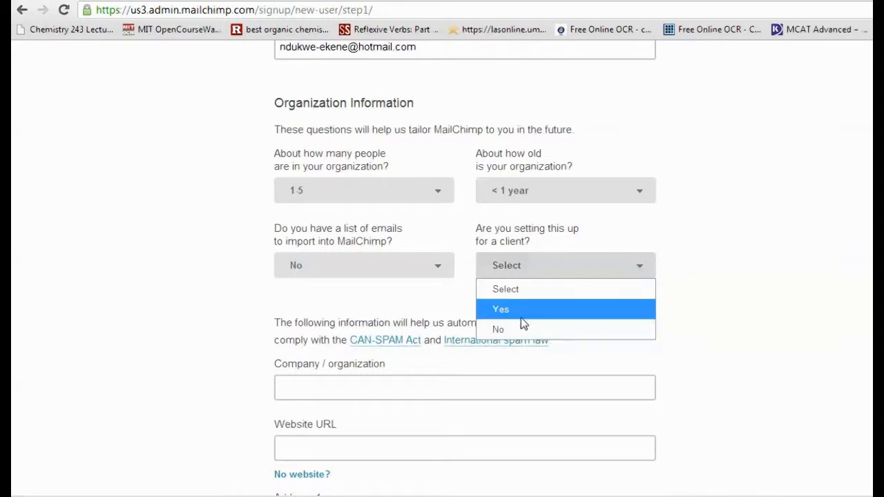
click(518, 329)
scroll(424, 297, down, 1)
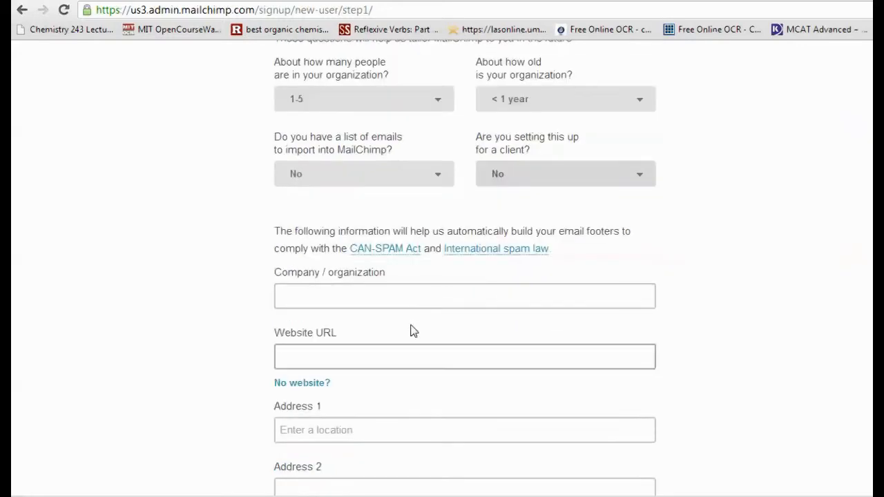
click(426, 297)
text(Mosey Tutoring)
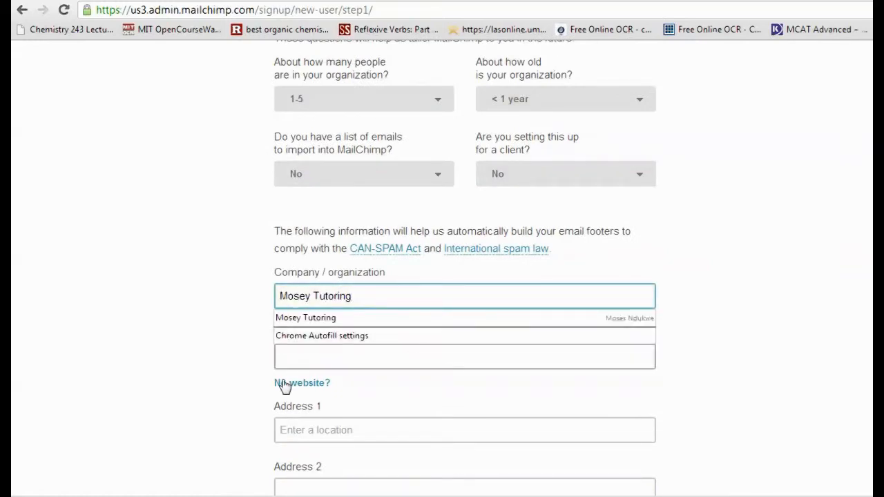
click(217, 380)
click(326, 366)
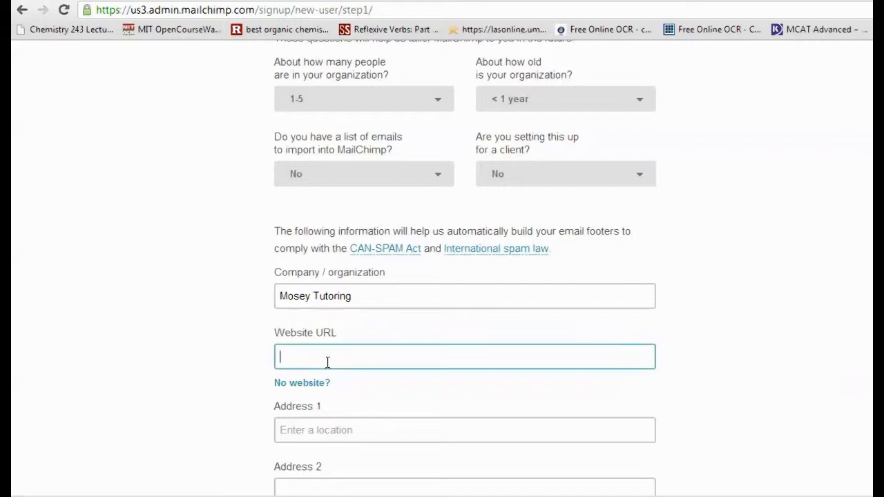
text(www.mose)
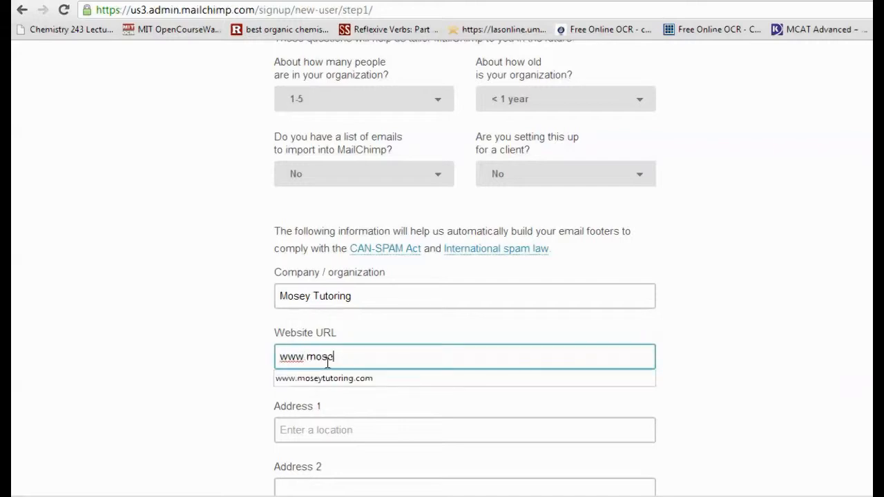
text(ytutoring.com)
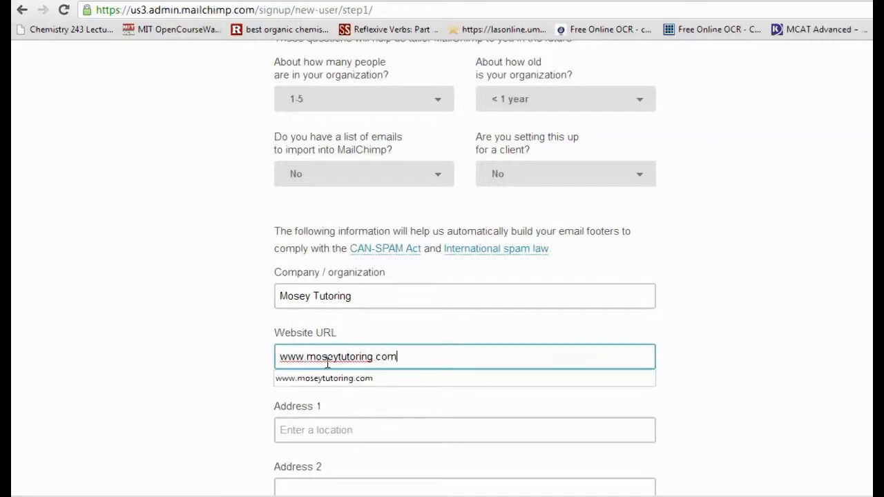
click(516, 381)
- Fill in the first address line with the organization's location, without using a suggested place
scroll(758, 385, down, 4)
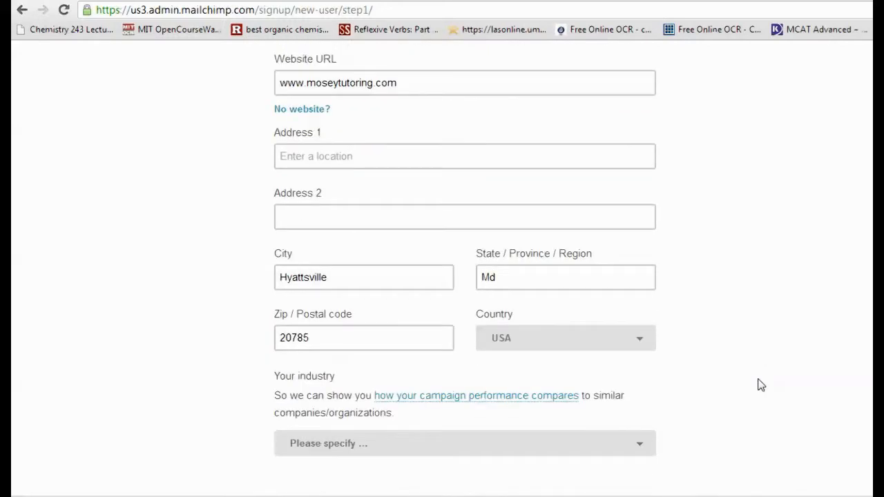
click(359, 153)
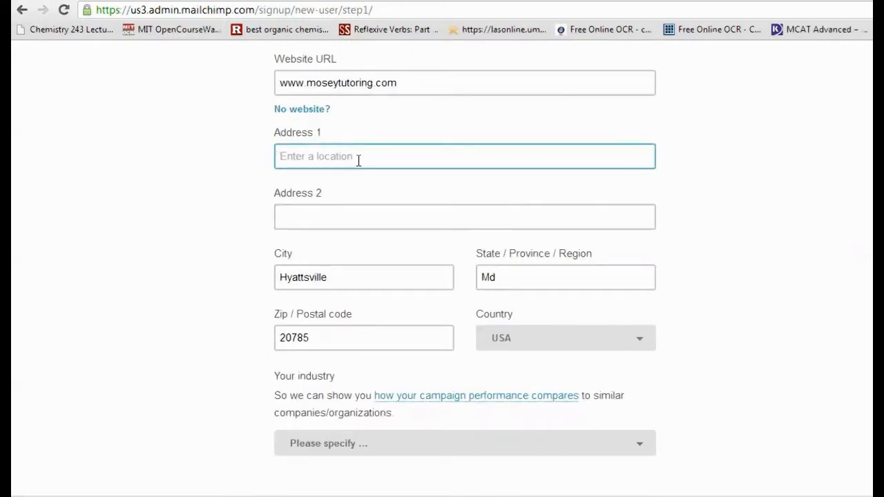
text(Unive)
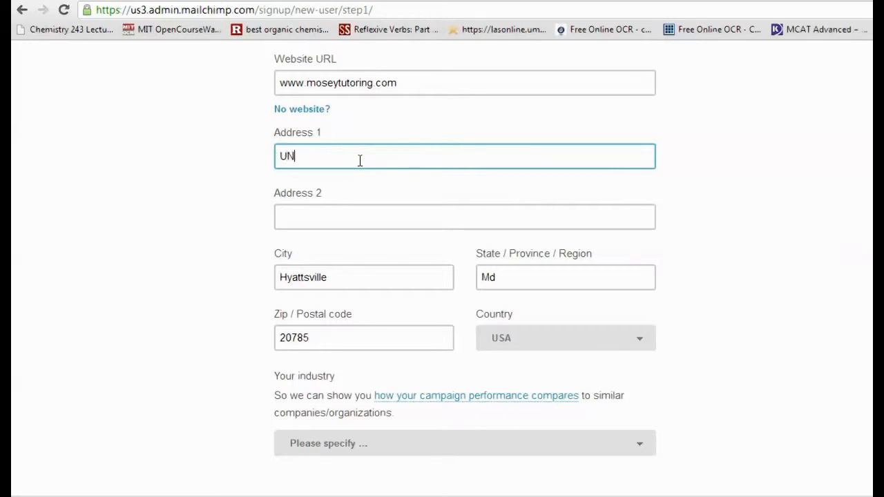
key(BackSpace)
key(BackSpace)
key(BackSpace)
key(BackSpace)
text(niver)
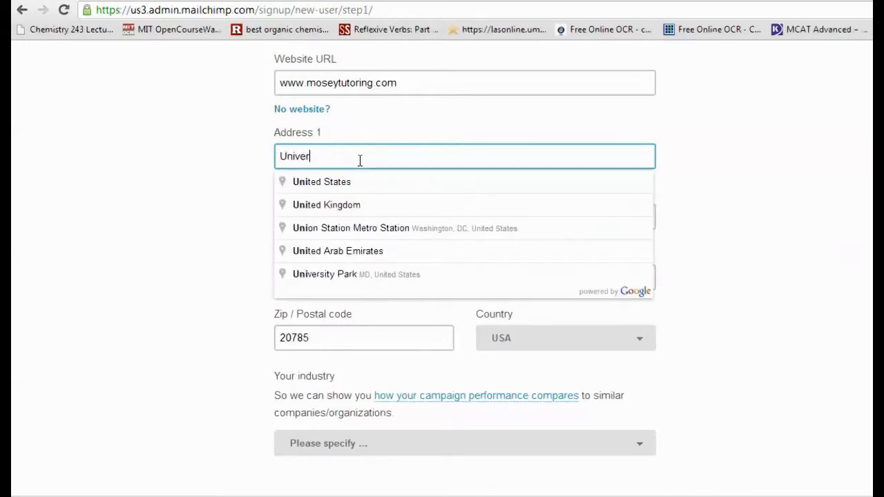
text(sity of Maryland)
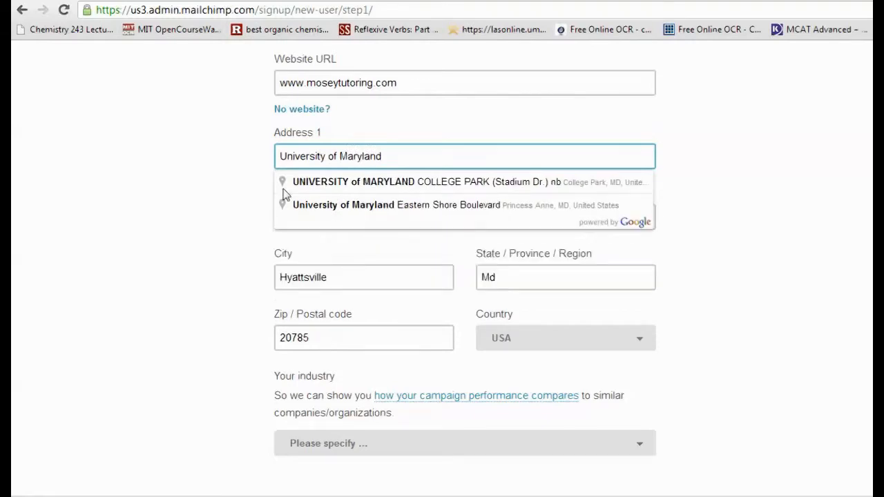
click(184, 197)
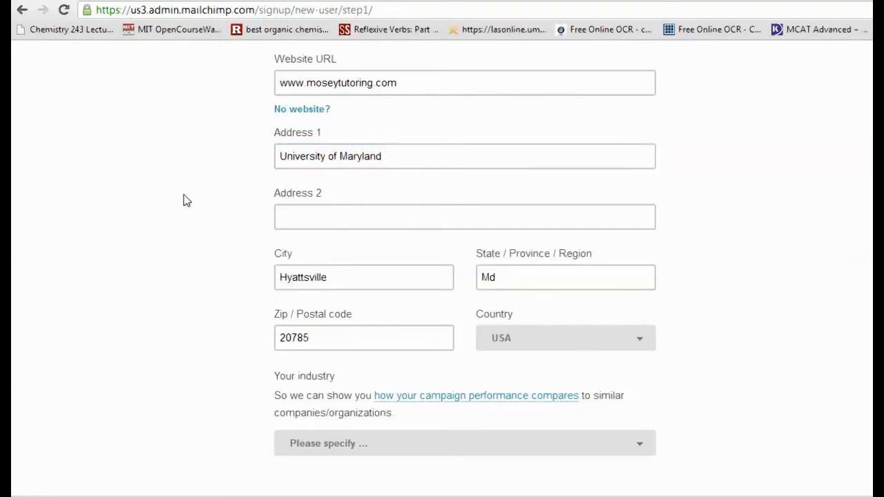
- Replace the prefilled city with the organization's city and keep the prefilled state
click(366, 280)
drag(393, 284, 138, 258)
text(Coll)
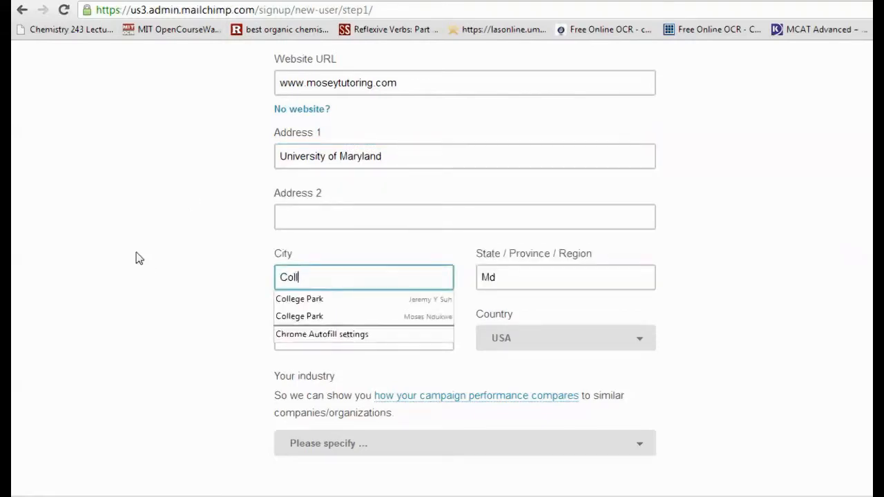
click(243, 291)
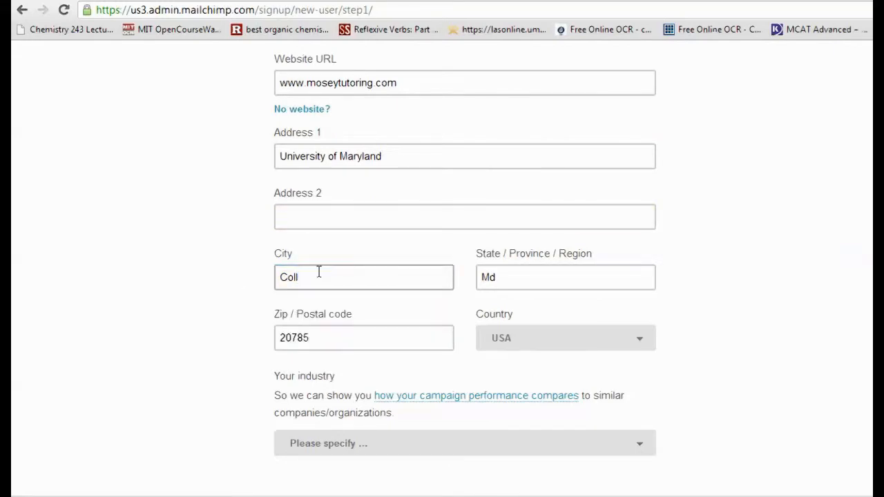
click(319, 276)
text(ege Park)
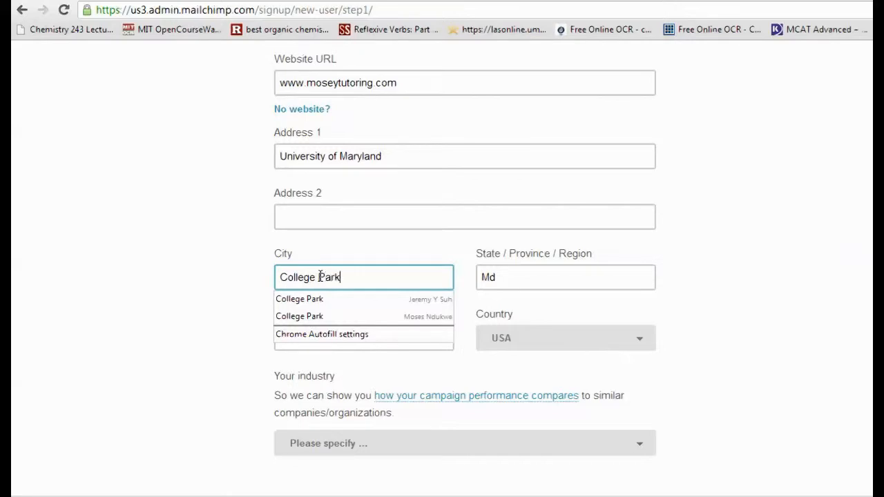
click(598, 276)
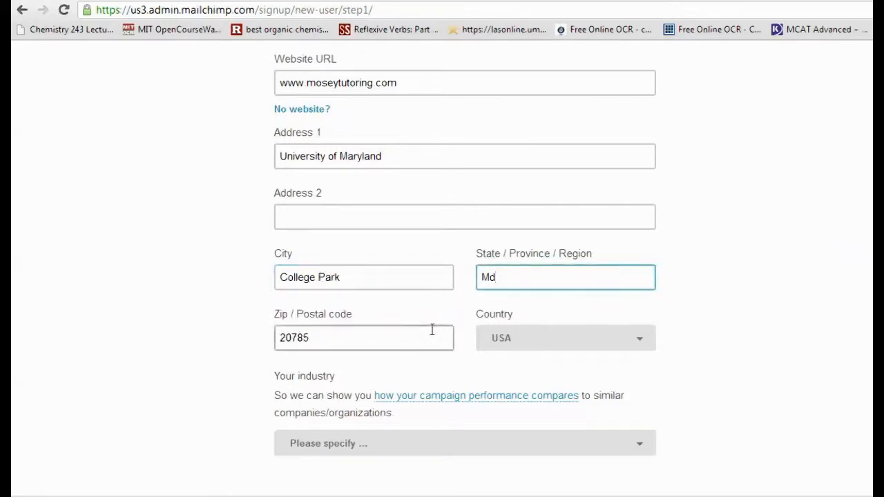
- Replace the prefilled zip / postal code with the organization's zip code
click(343, 336)
drag(343, 335, 228, 341)
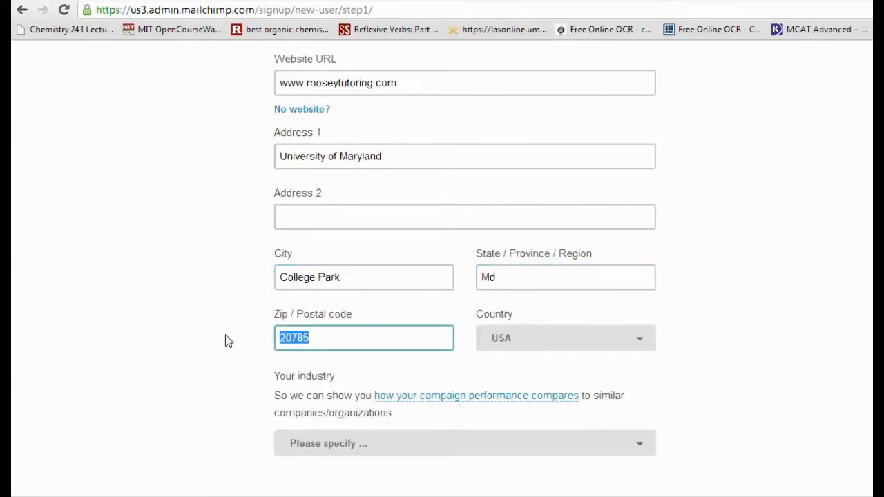
key(BackSpace)
click(316, 341)
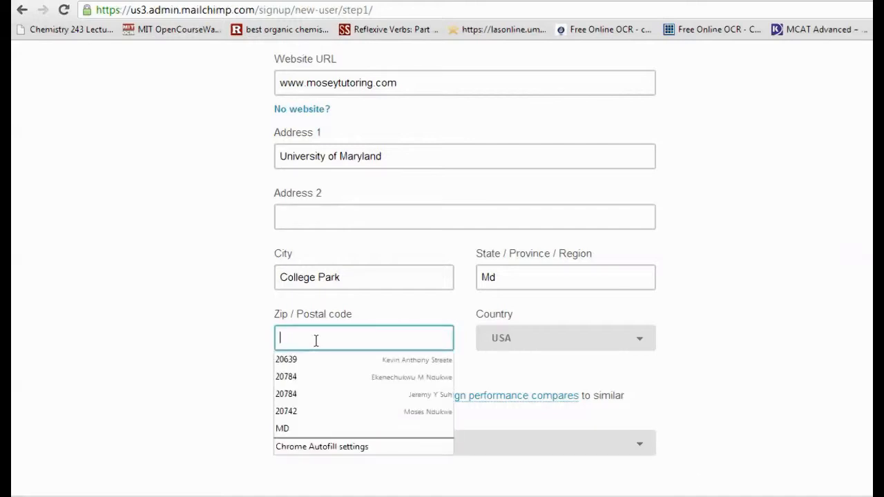
text(20742)
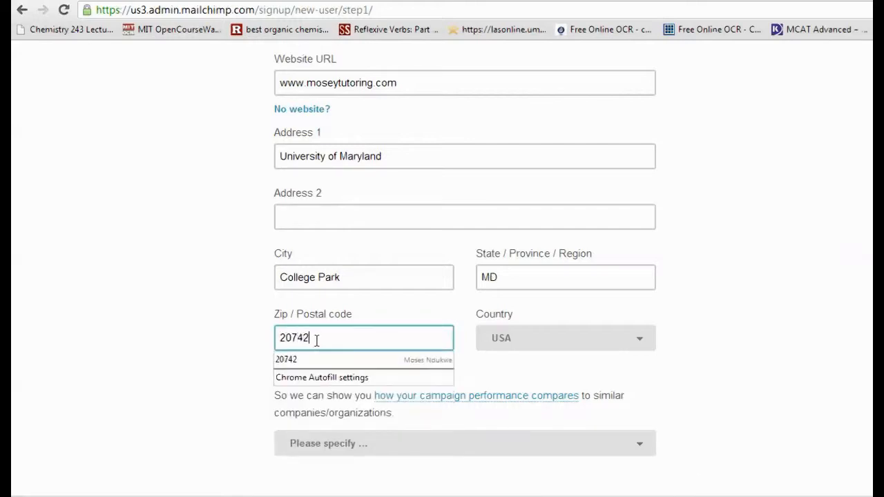
click(188, 369)
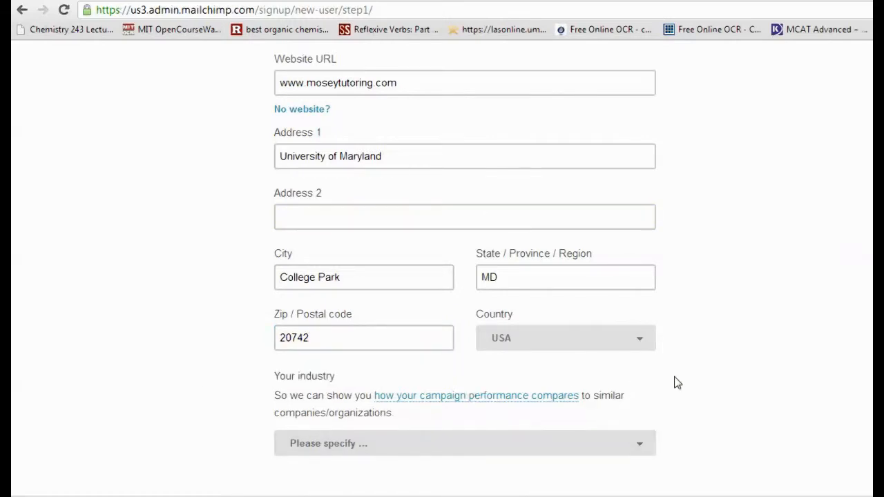
- Set the organization's industry to Education and Training
scroll(677, 383, down, 1)
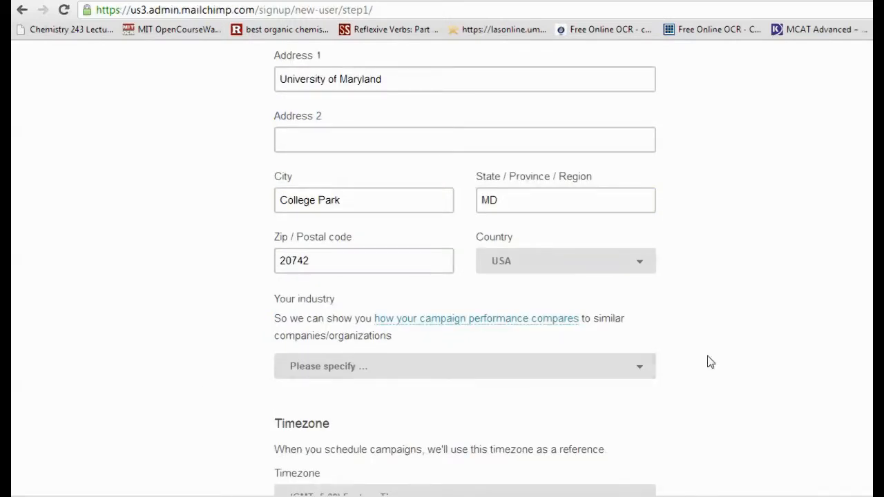
scroll(673, 360, down, 1)
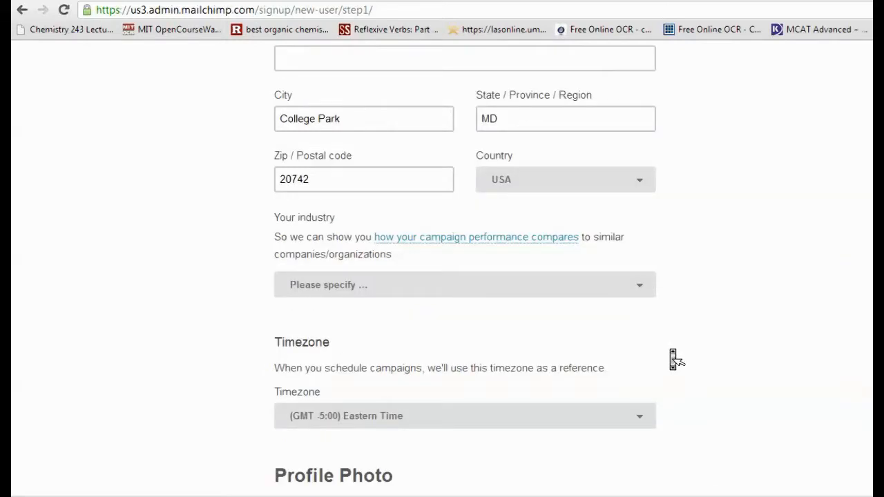
click(644, 296)
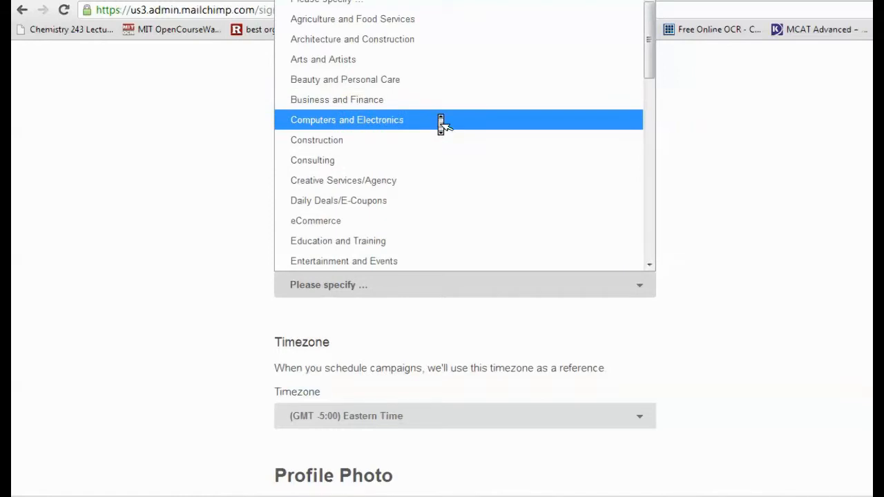
click(386, 245)
- Save the profile without a photo or the Getting Started Emails subscription, and dismiss the Account tip on the dashboard
scroll(438, 365, down, 3)
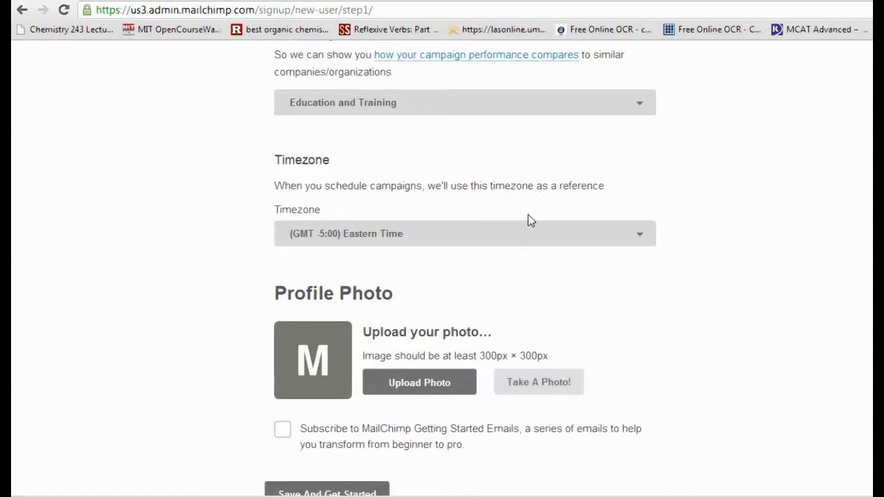
scroll(530, 219, down, 1)
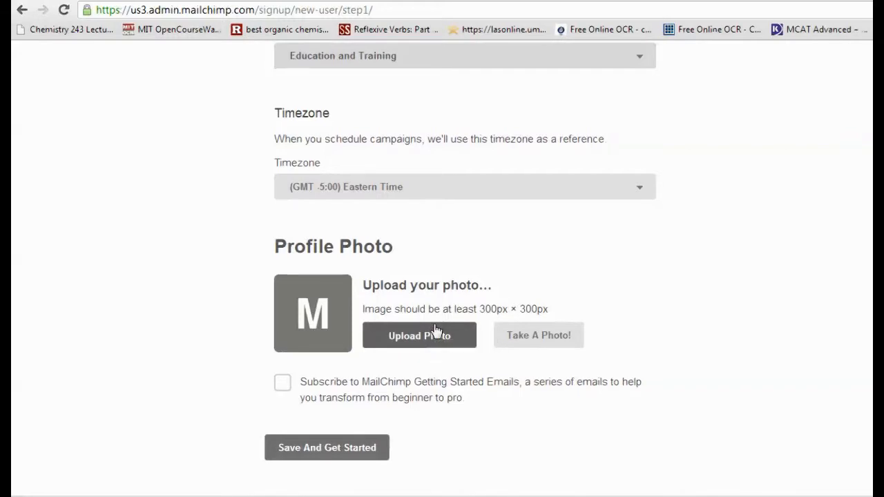
click(304, 449)
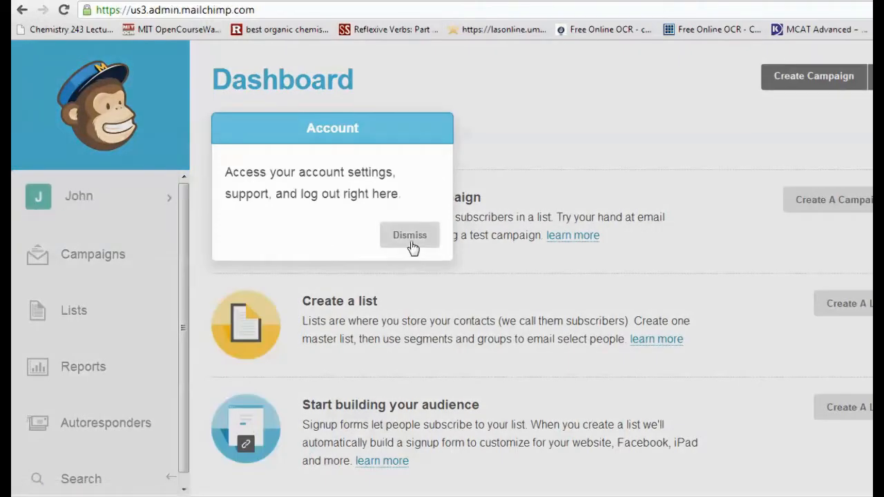
click(411, 244)
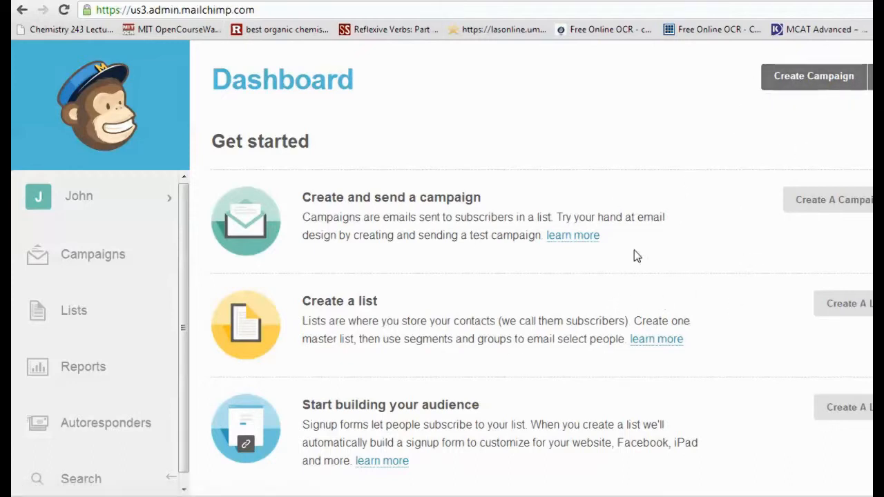
- Look through the campaign types offered for a new campaign and return to the dashboard
click(789, 77)
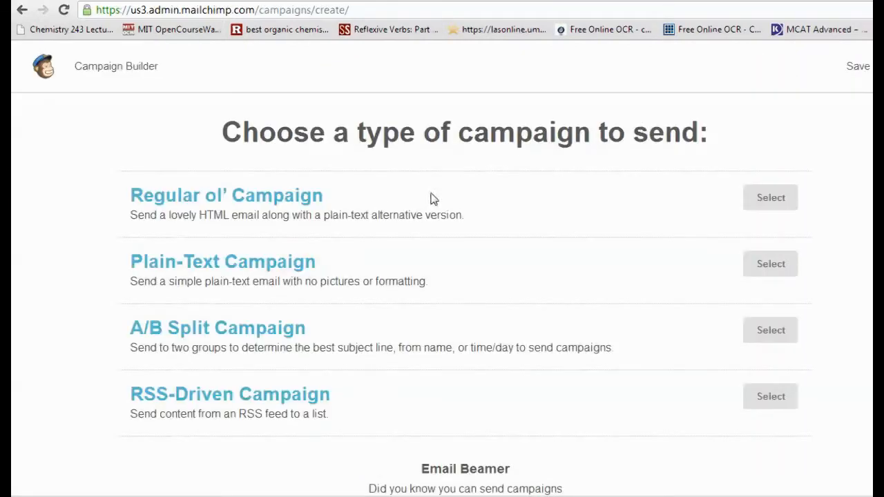
scroll(542, 181, down, 1)
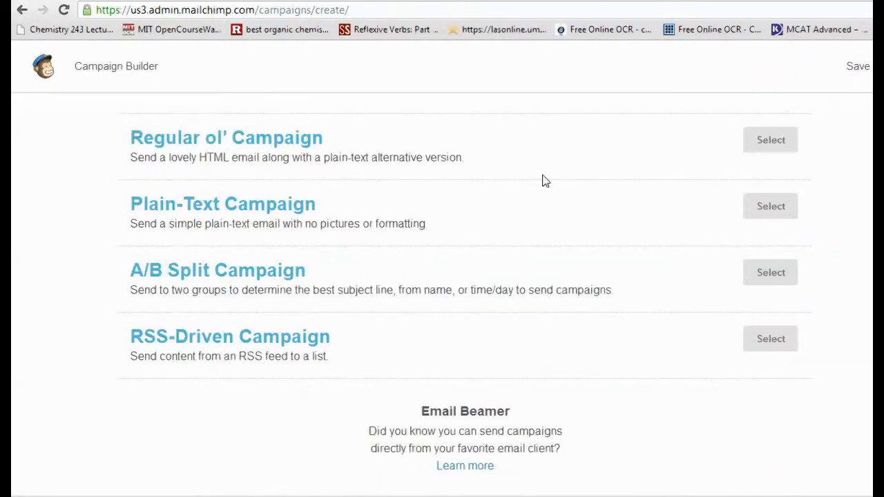
scroll(542, 181, up, 1)
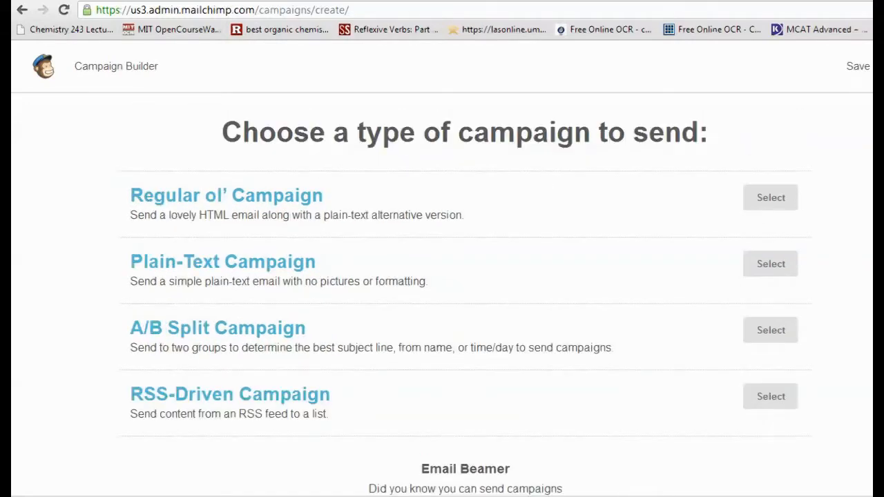
key(alt+Left)
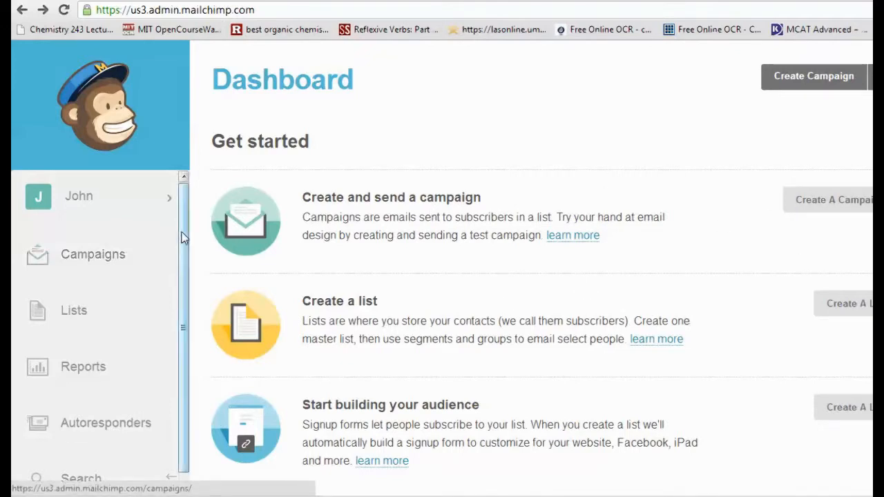
scroll(181, 237, down, 1)
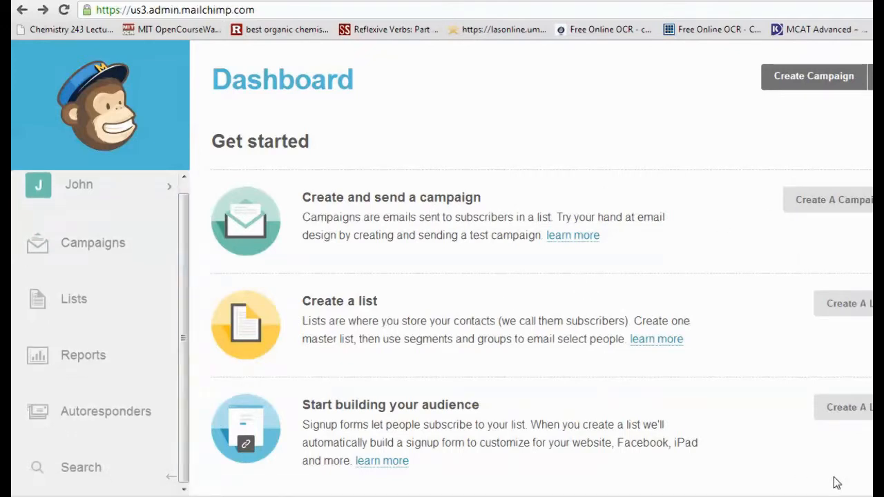
scroll(100, 332, up, 1)
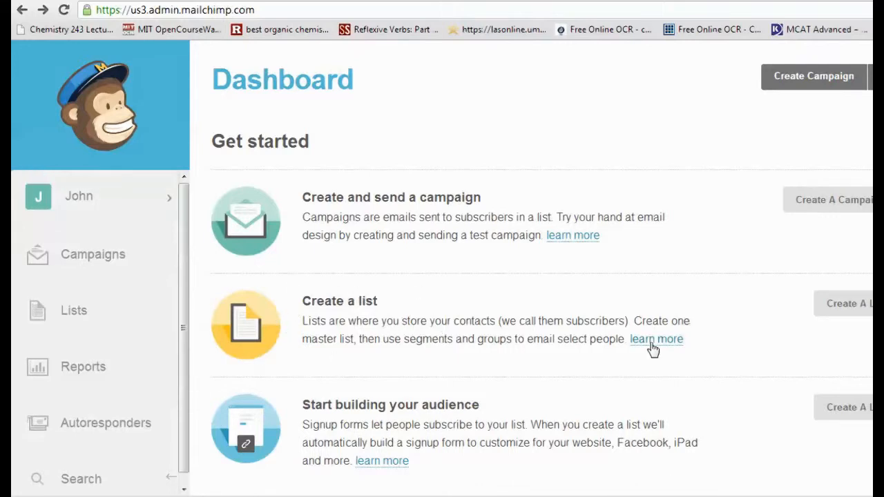
- Open the setup form for a new subscriber list, ready for its list name
click(844, 304)
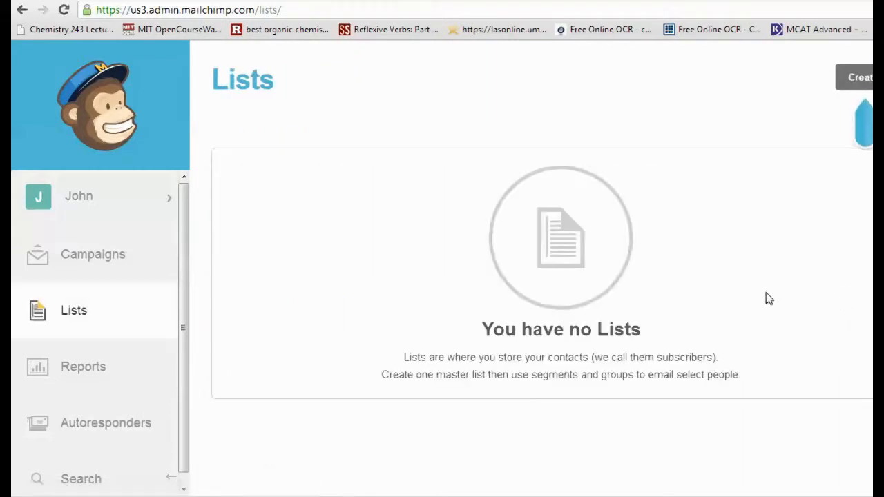
click(844, 83)
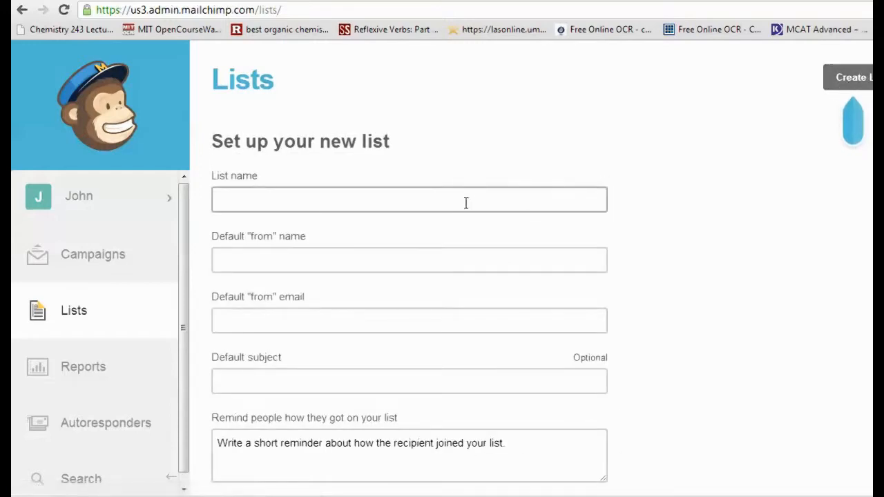
click(460, 206)
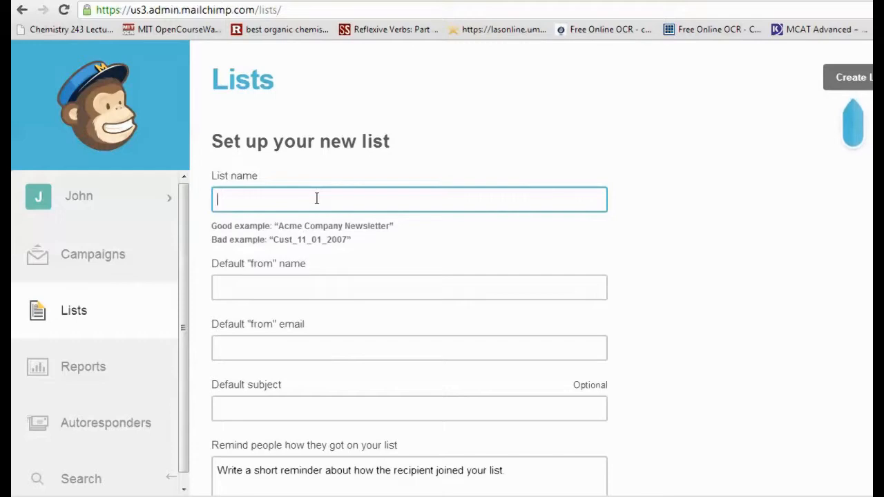
text(Mos)
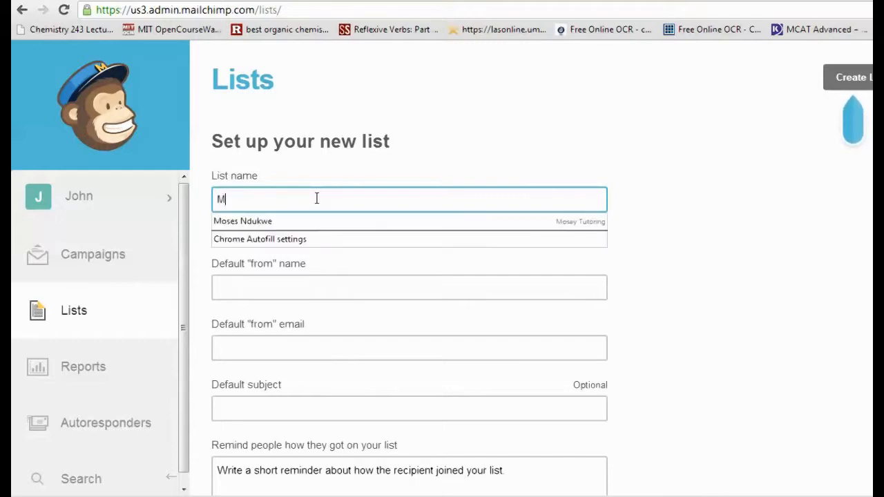
key(BackSpace)
key(BackSpace)
key(BackSpace)
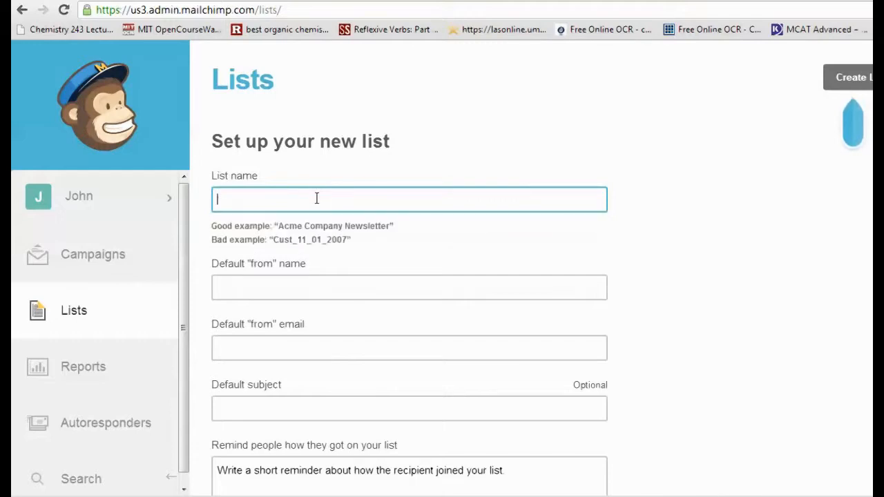
- Name the list with the account holder's full name followed by Tutoring
text(John Doe Tutoring)
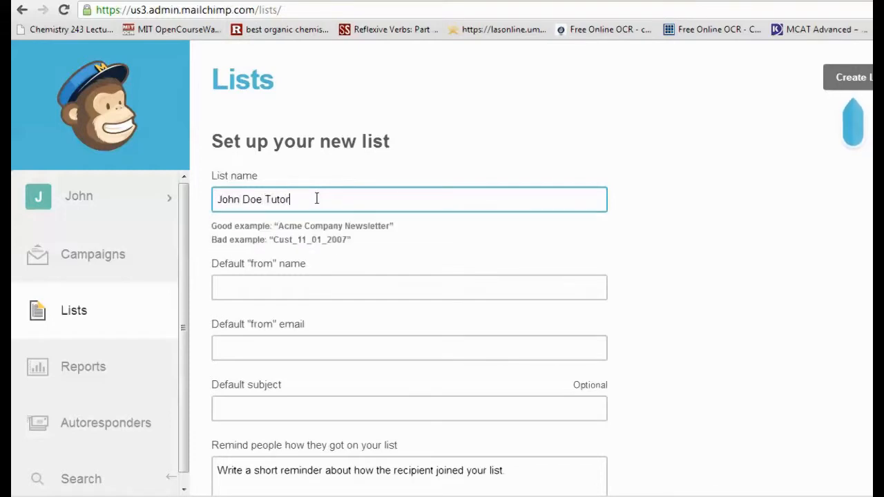
- Set the list's default "from" name to Mosey Tutoring
click(286, 277)
scroll(288, 282, down, 1)
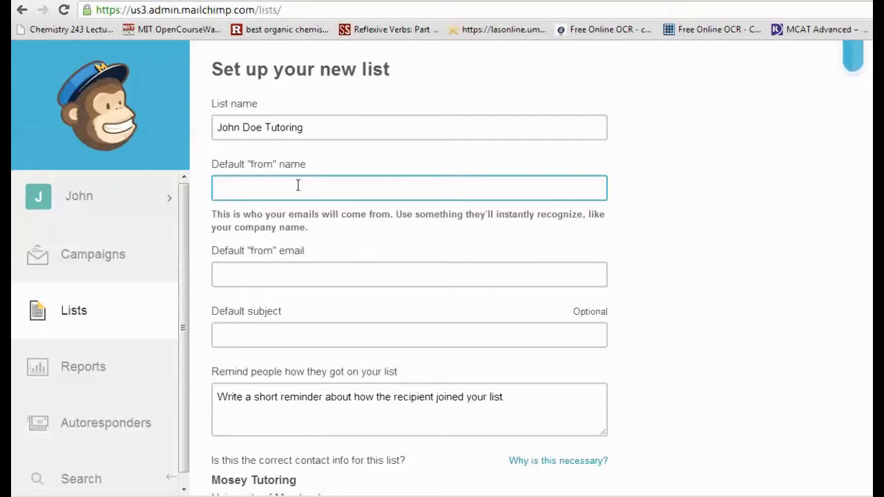
text(MOse)
key(BackSpace)
key(BackSpace)
text(o)
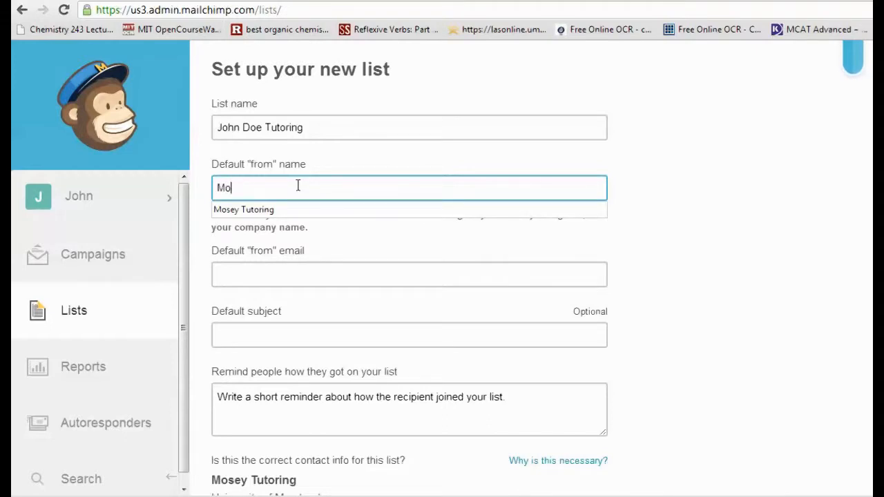
text(sey Tutoring)
- Enter the account holder's full name as the list's default "from" email
click(282, 274)
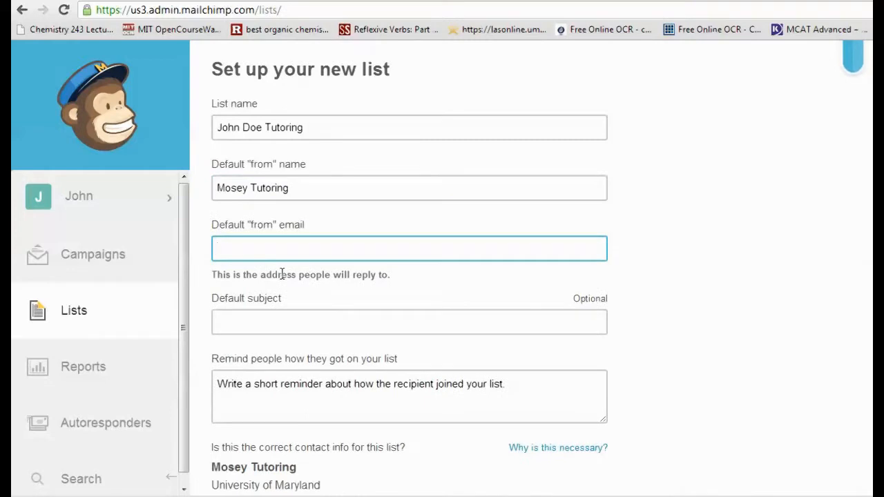
text(John Doe)
- Set the default subject to Tutoring and the list reminder to "Your email address was entered to our system when you requested for tutoring"
click(255, 328)
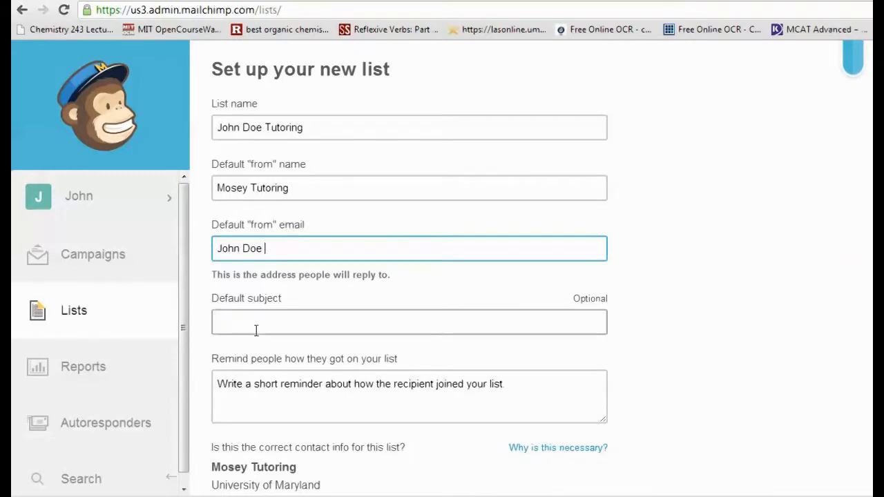
text(Tutoring)
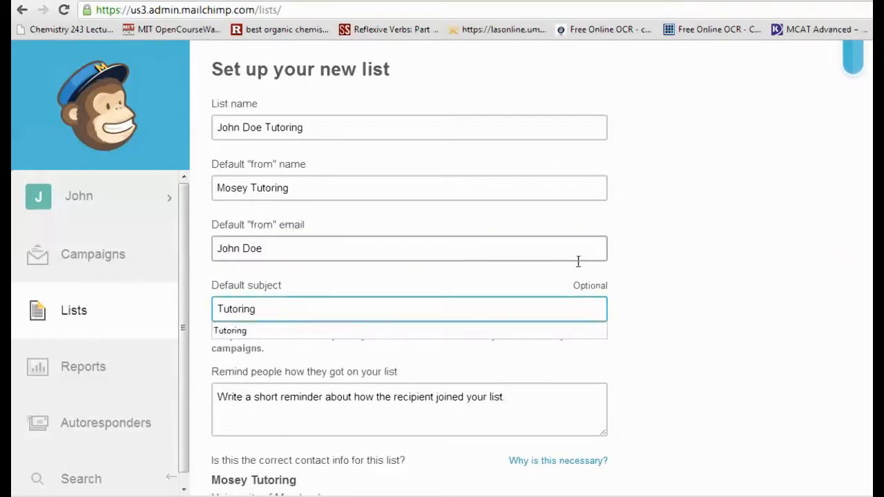
click(627, 314)
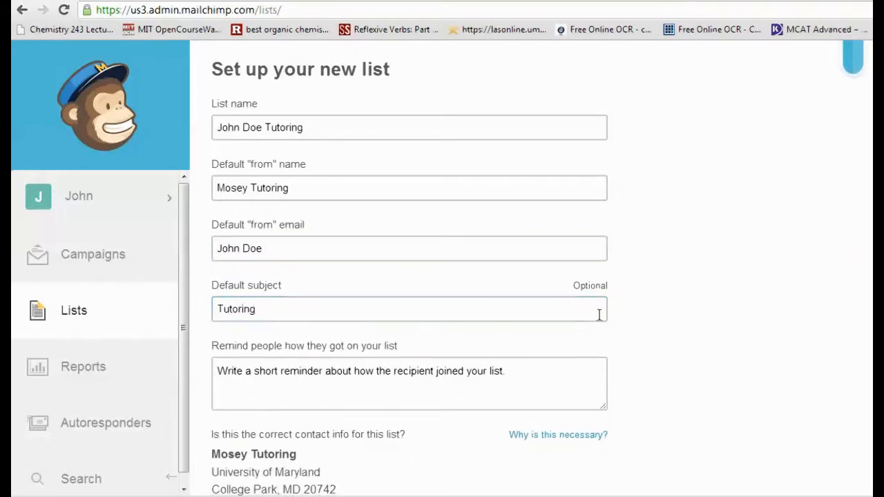
scroll(429, 371, down, 1)
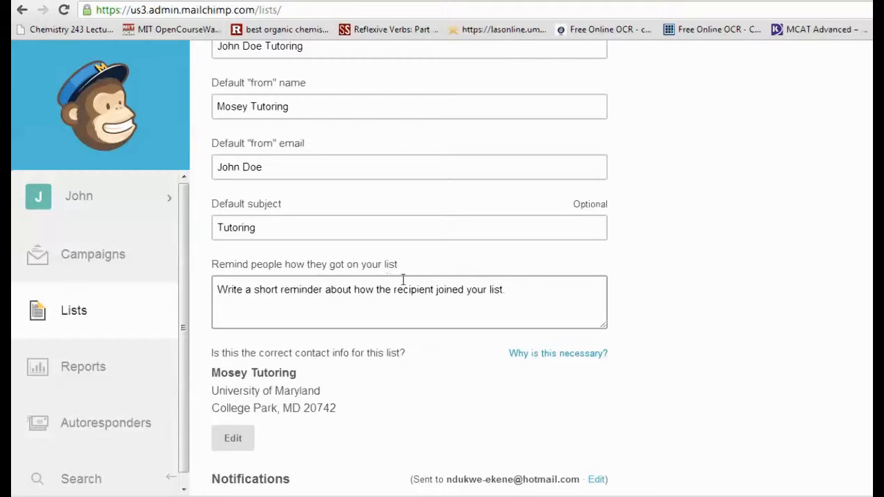
click(514, 293)
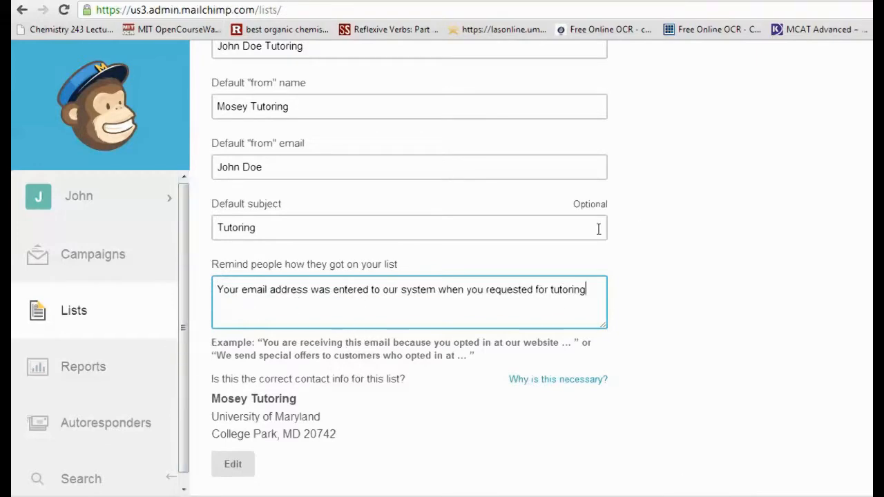
- Turn on the daily summary of subscribe/unsubscribe activity and try to save the new list
scroll(417, 260, down, 3)
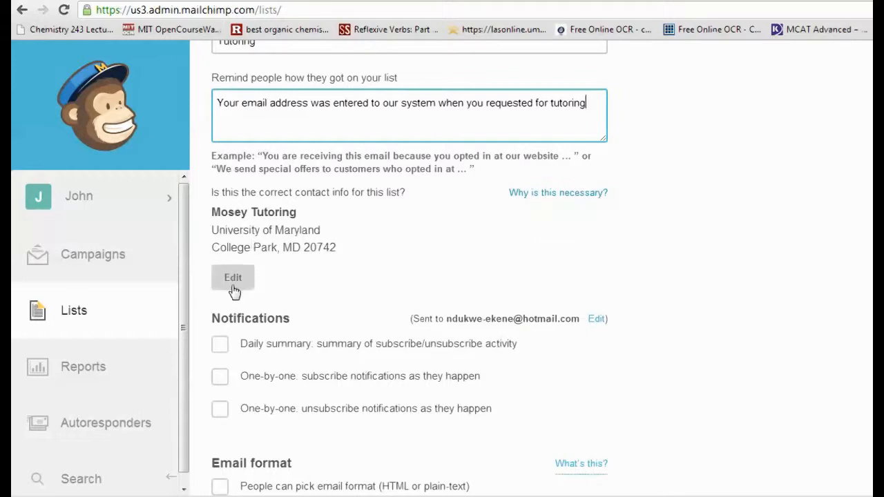
scroll(304, 285, down, 2)
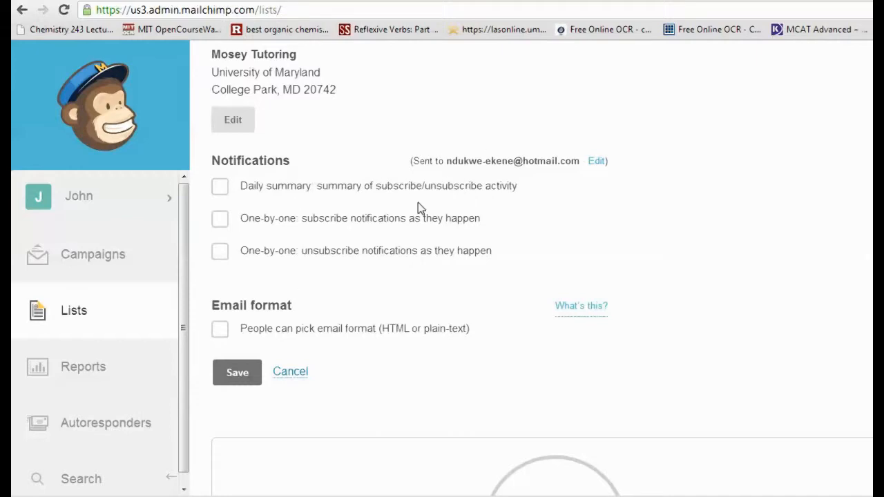
click(220, 187)
scroll(219, 191, down, 1)
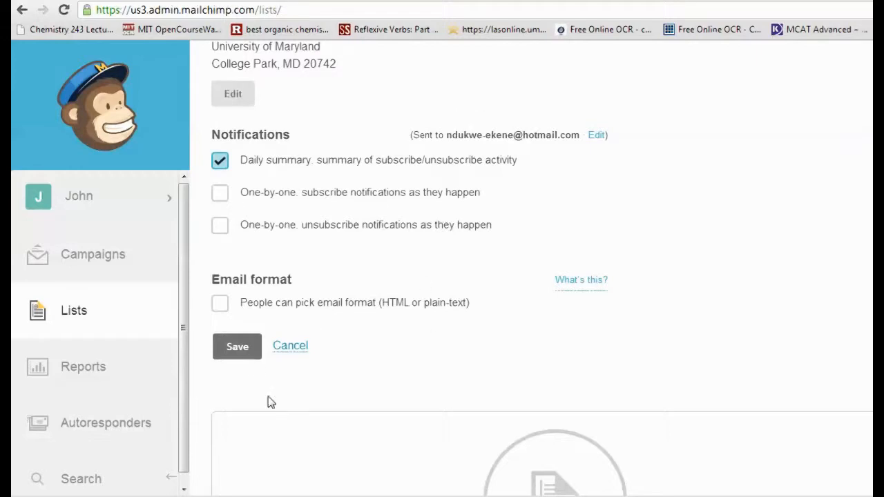
click(251, 357)
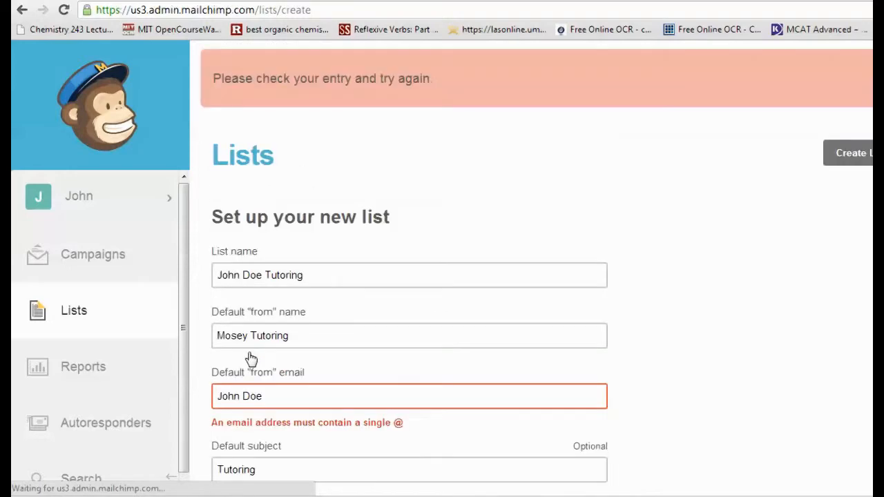
- Replace the list's default "from" email with the account holder's e-mail address and save the new list
scroll(332, 304, down, 1)
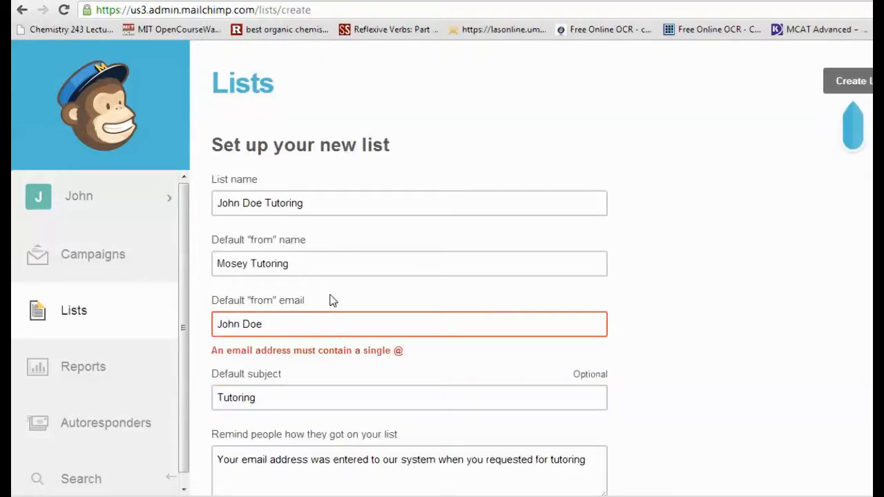
double_click(281, 330)
triple_click(279, 329)
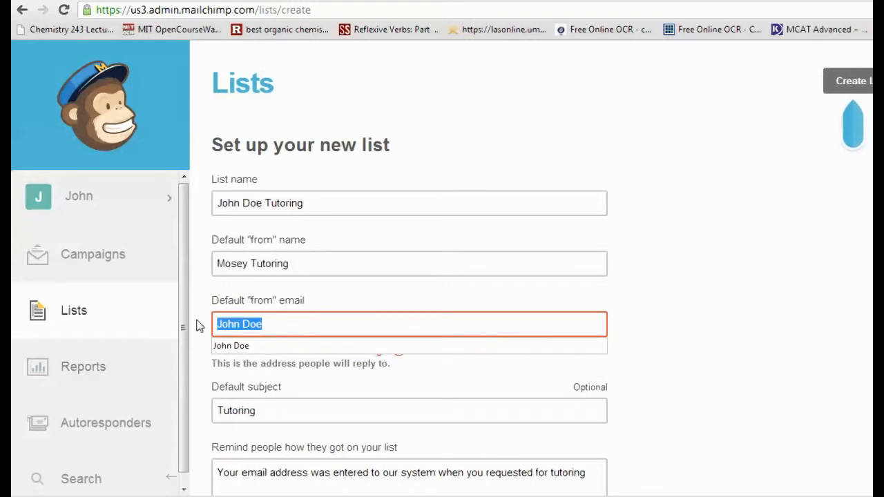
scroll(243, 309, down, 1)
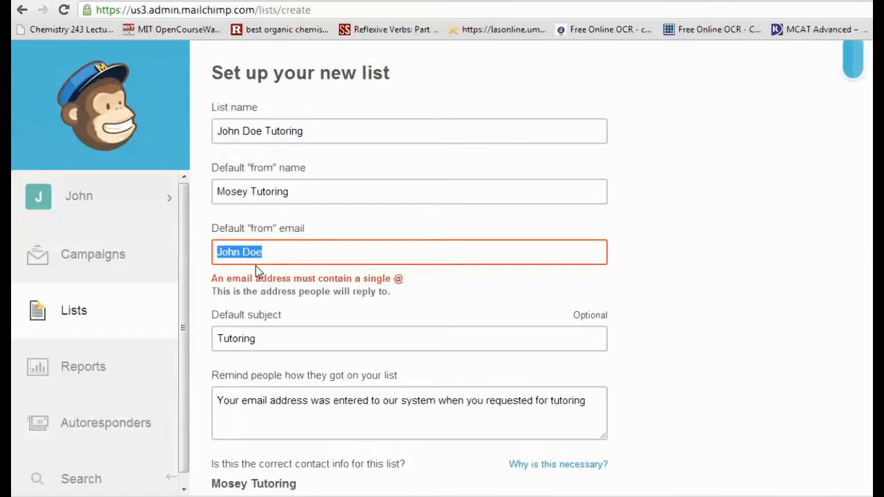
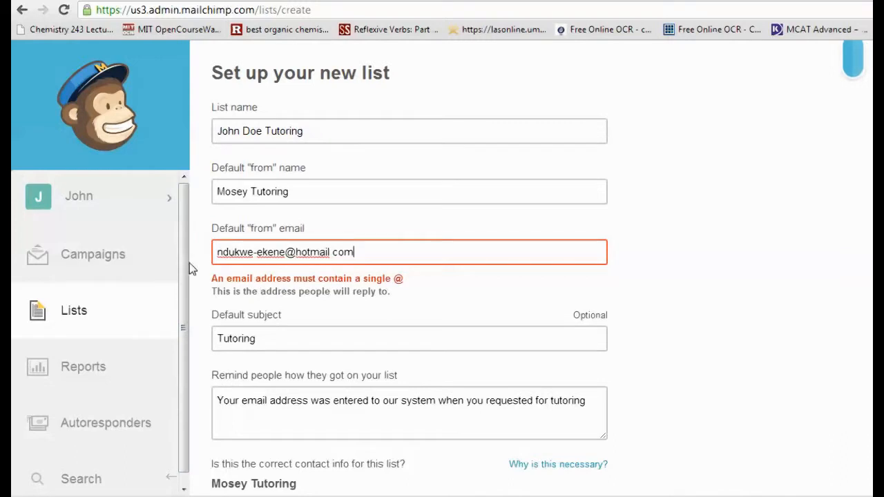
scroll(337, 233, down, 8)
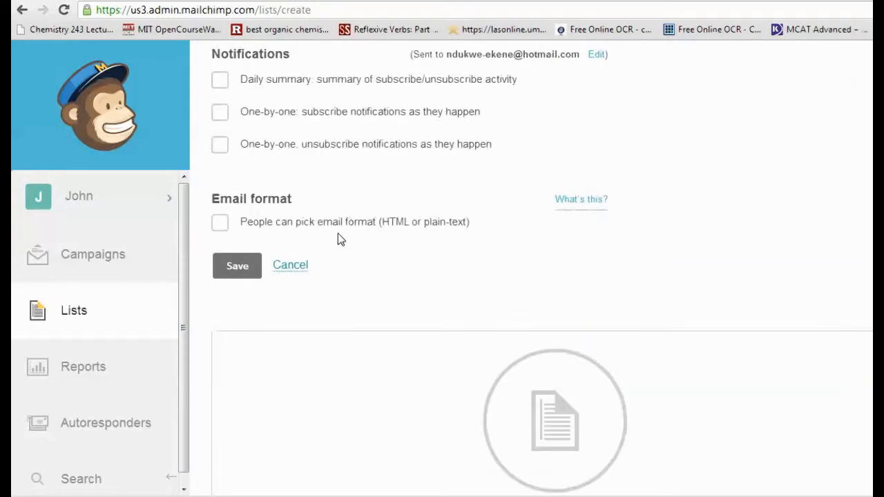
scroll(338, 239, down, 1)
click(235, 179)
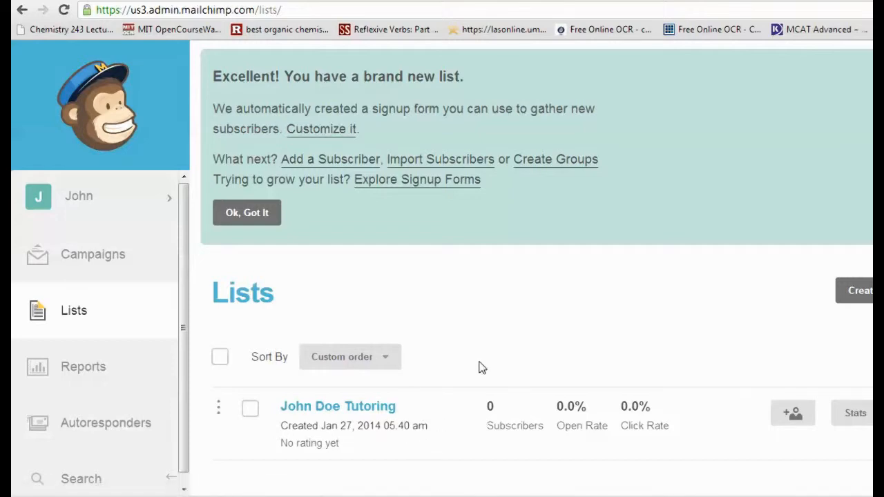
- Open the new tutoring list, dismiss the search tip and go to its list fields and merge tags settings
click(387, 409)
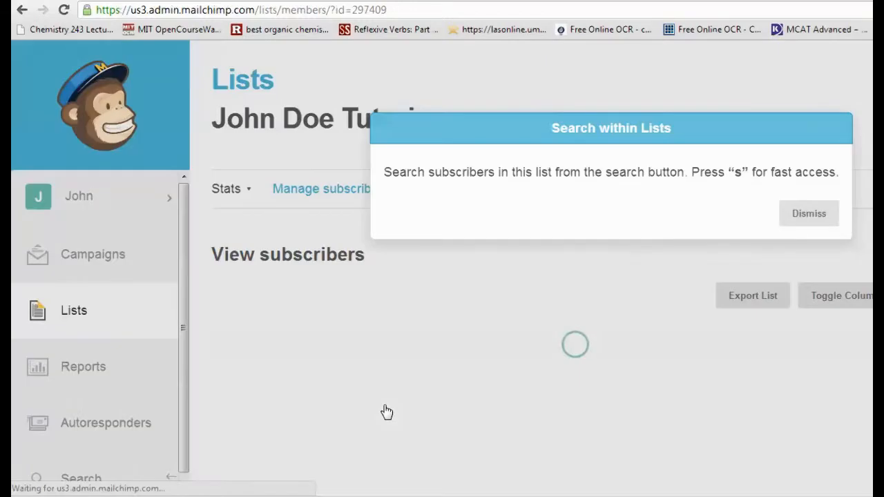
click(809, 224)
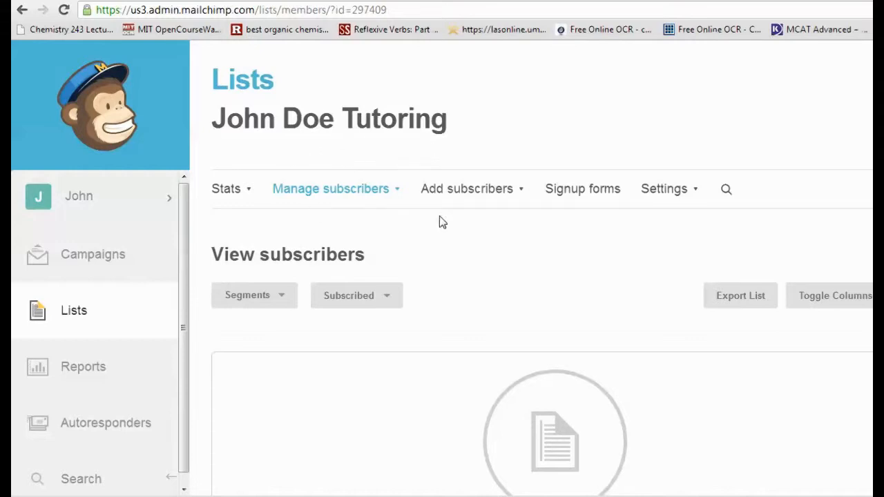
click(680, 190)
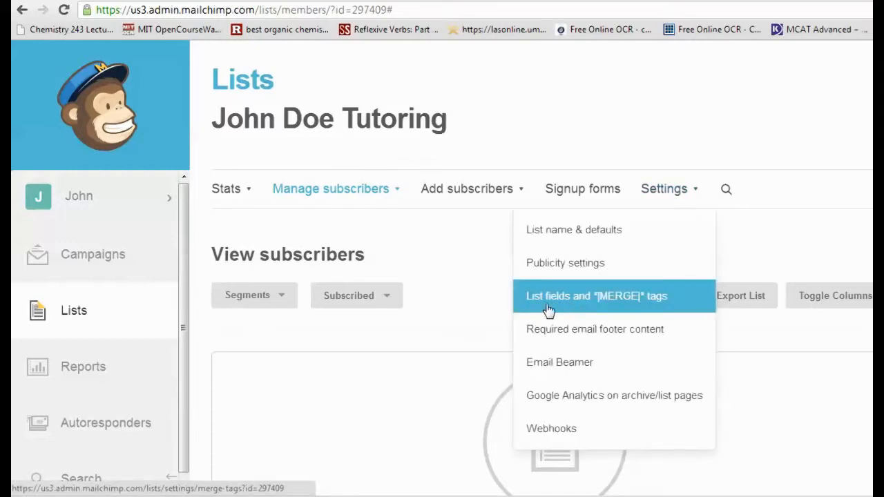
click(621, 308)
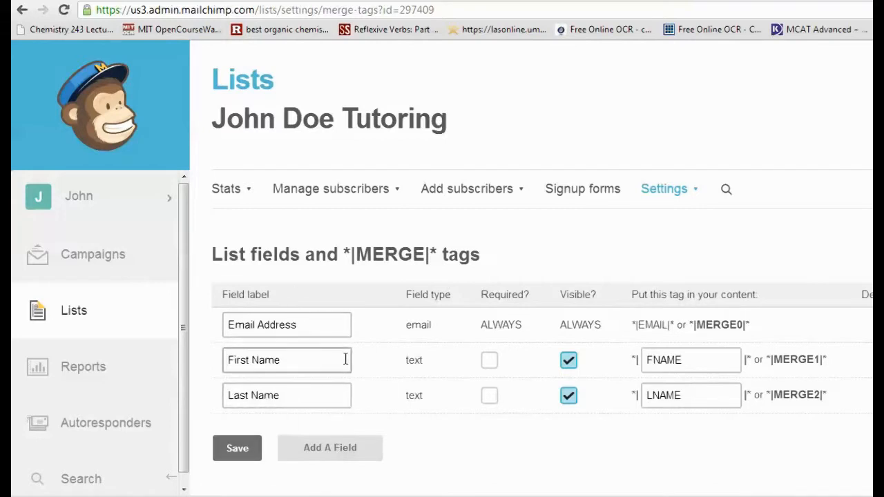
- Add a number field to the list's fields
click(310, 448)
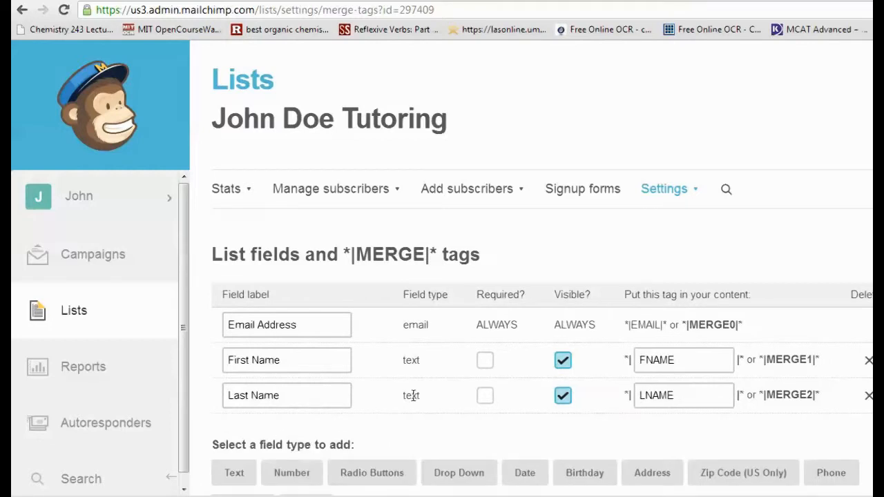
scroll(412, 395, down, 1)
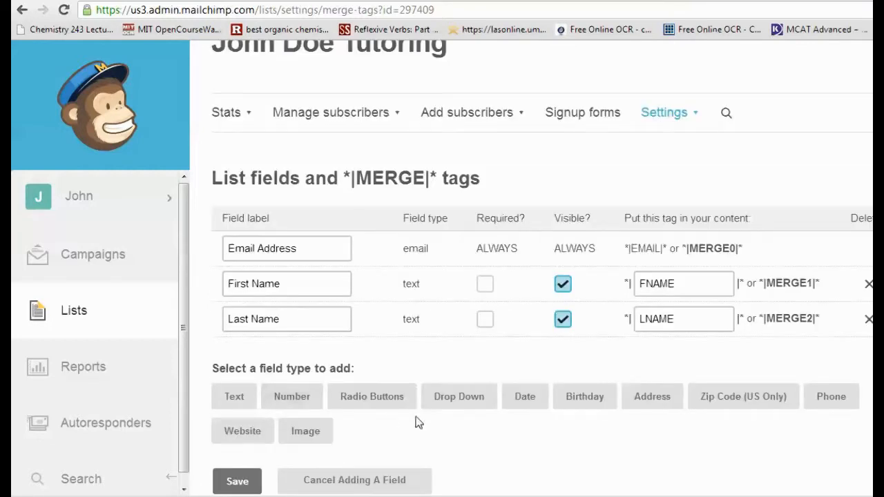
click(310, 408)
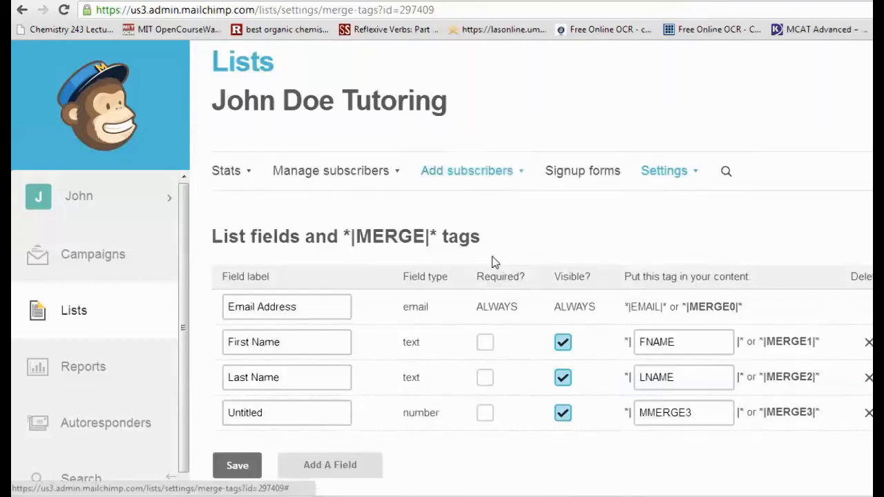
- Delete the untitled number field, confirming the deletion with DELETE
click(869, 413)
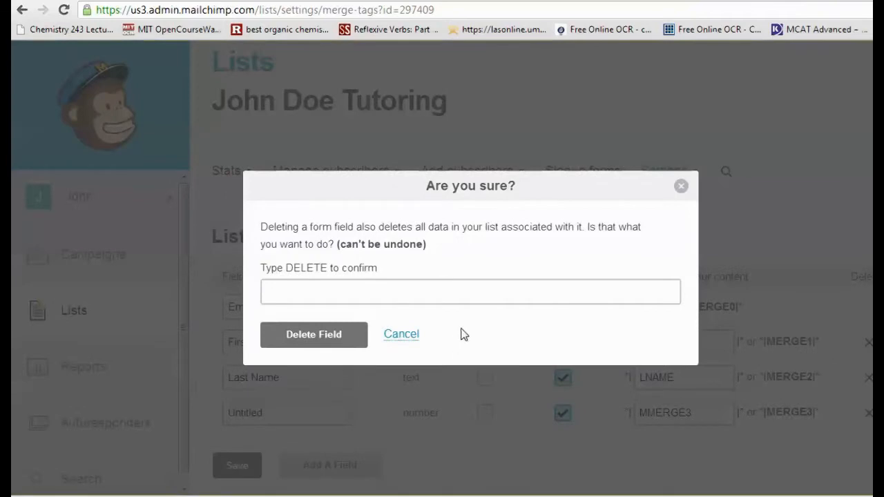
click(477, 302)
text(DE)
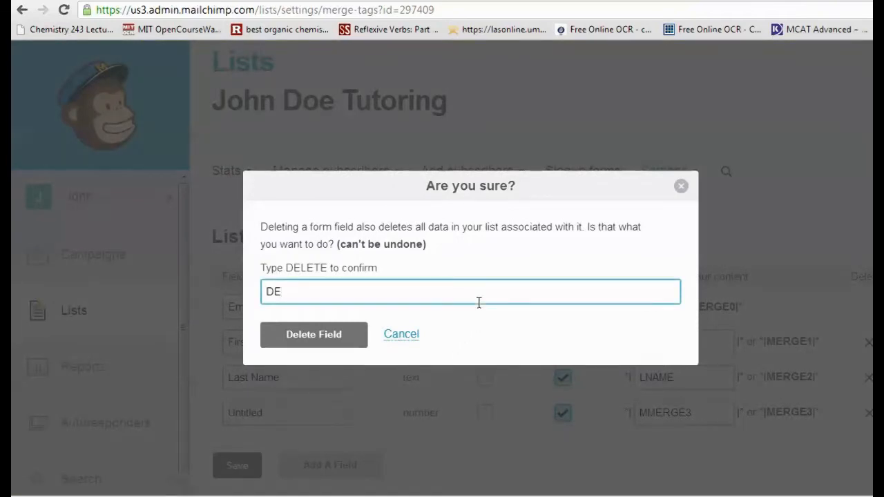
text(LETE)
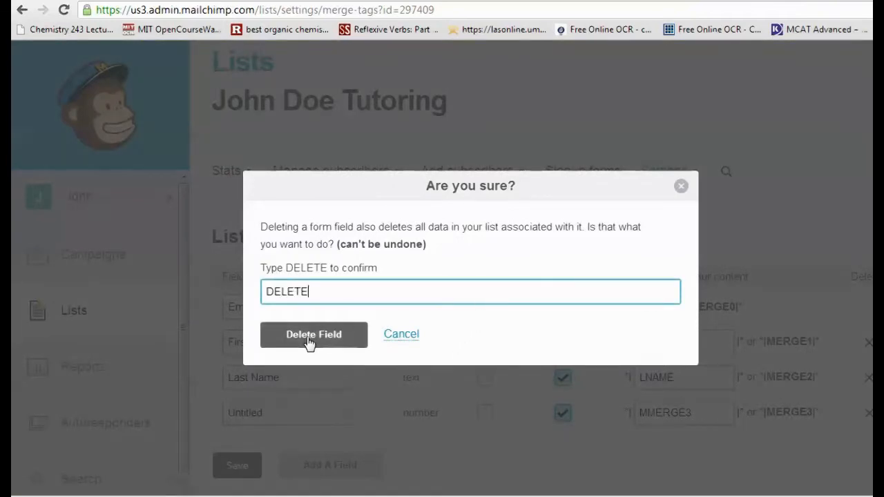
click(311, 337)
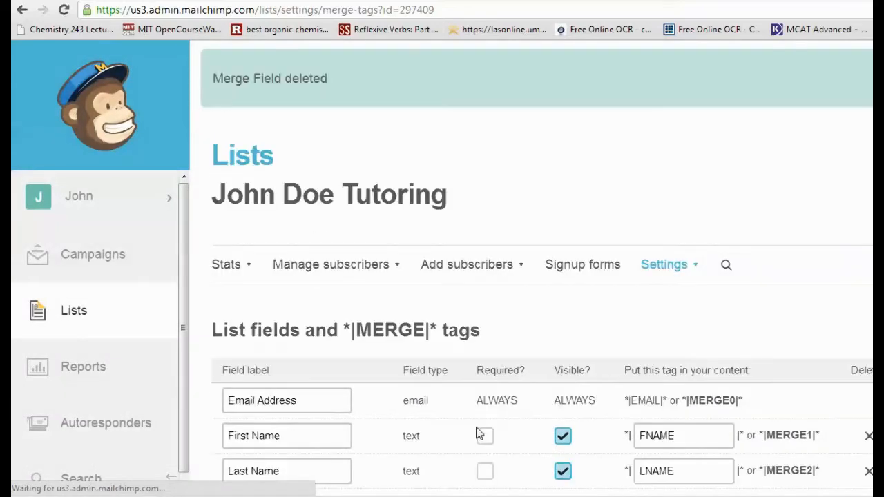
- Add a phone field to the list and label it Cell
scroll(501, 284, down, 1)
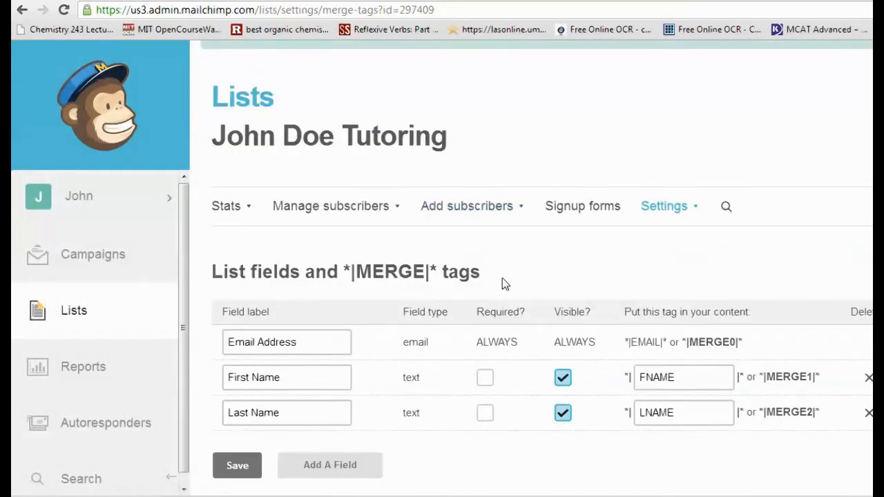
click(314, 465)
scroll(422, 442, down, 2)
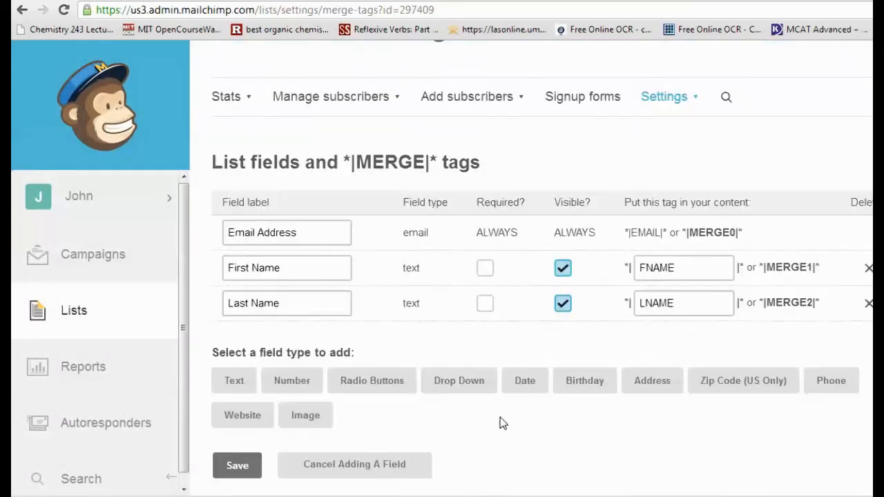
click(843, 391)
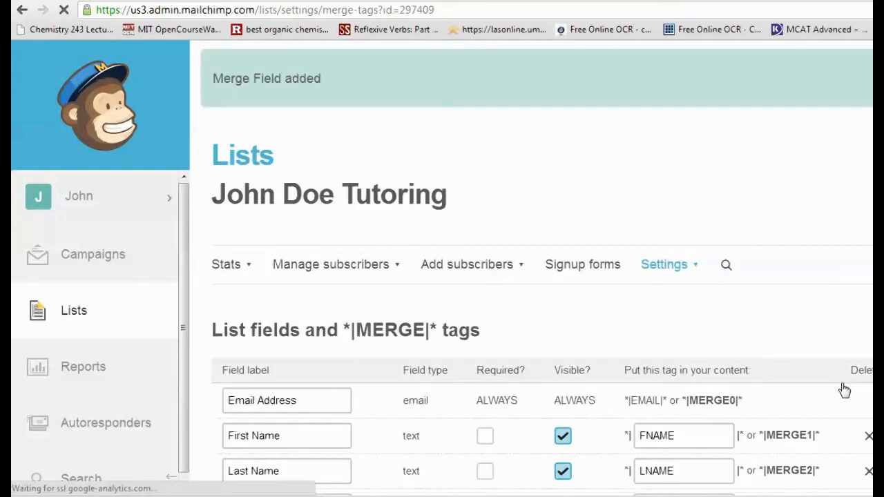
scroll(535, 327, down, 2)
click(293, 420)
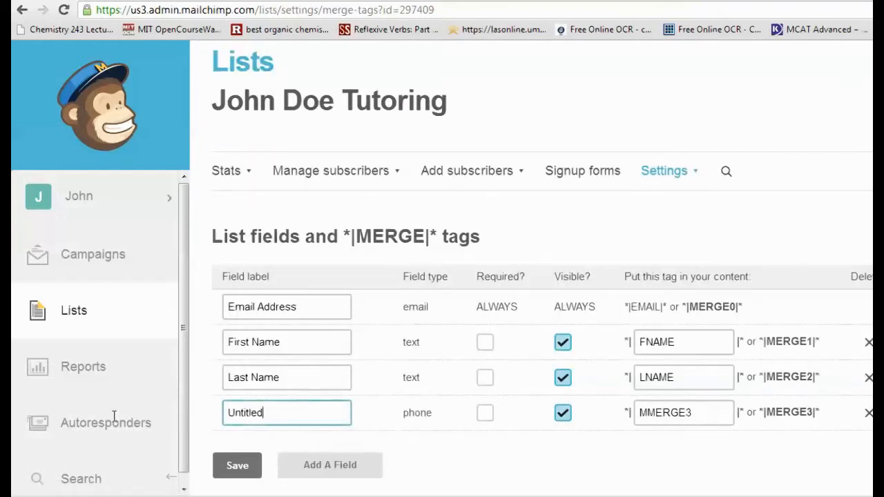
key(ctrl+a)
text(Ce)
- Add a text field to the list and label it Course
click(364, 465)
scroll(446, 413, down, 2)
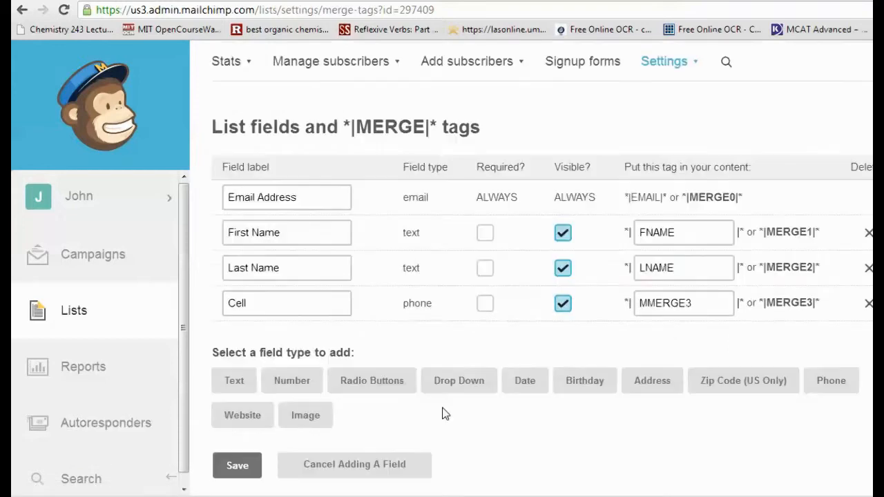
click(236, 388)
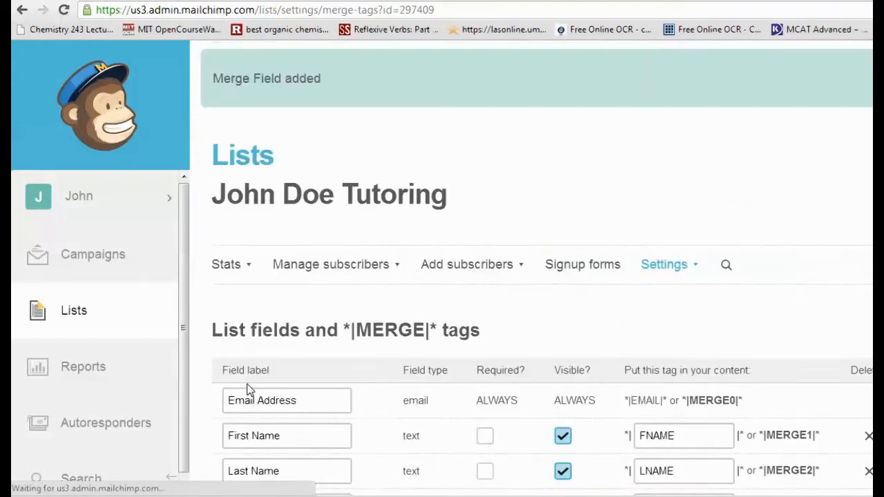
scroll(388, 350, down, 2)
drag(296, 415, 151, 420)
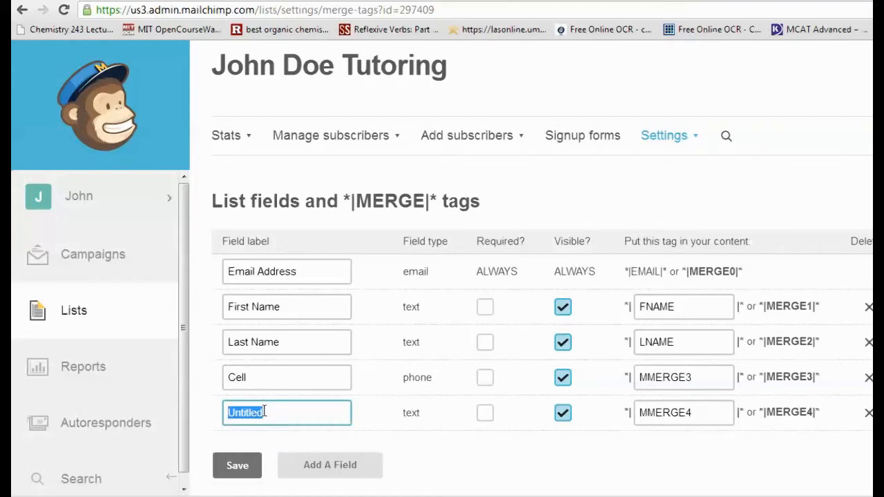
text(Course)
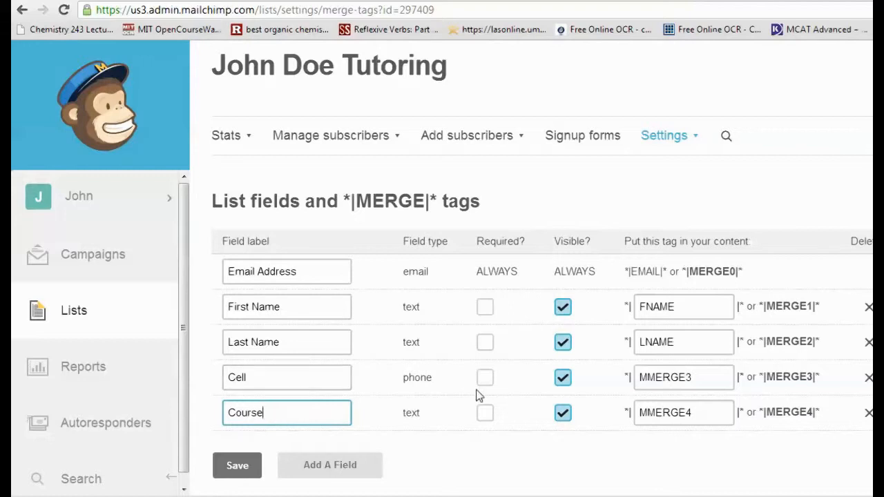
- Save the list fields and merge tags, and review the saved field table
click(259, 467)
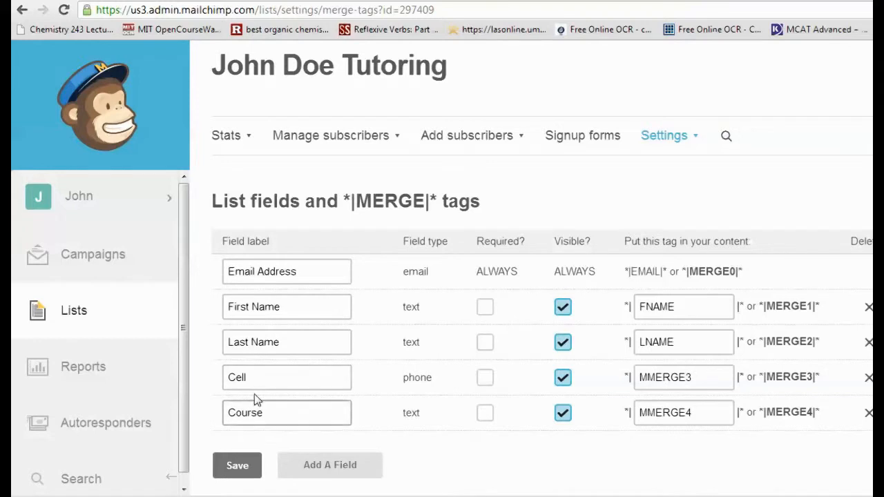
click(265, 414)
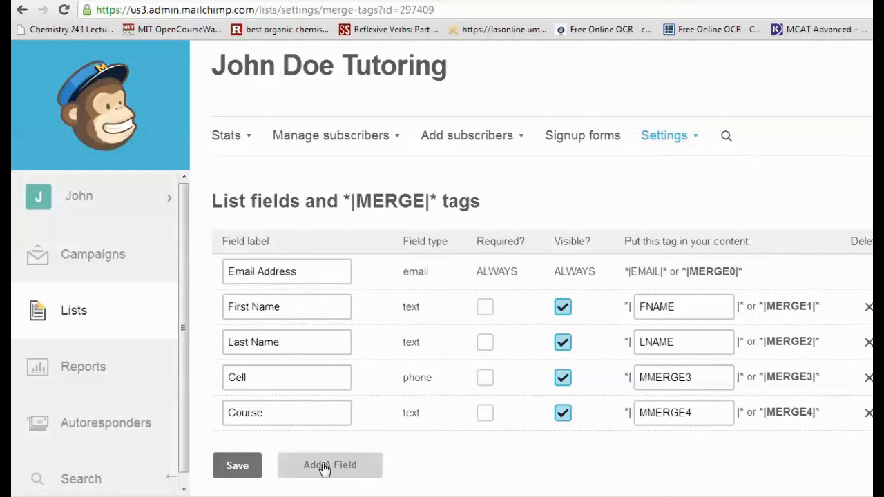
click(238, 475)
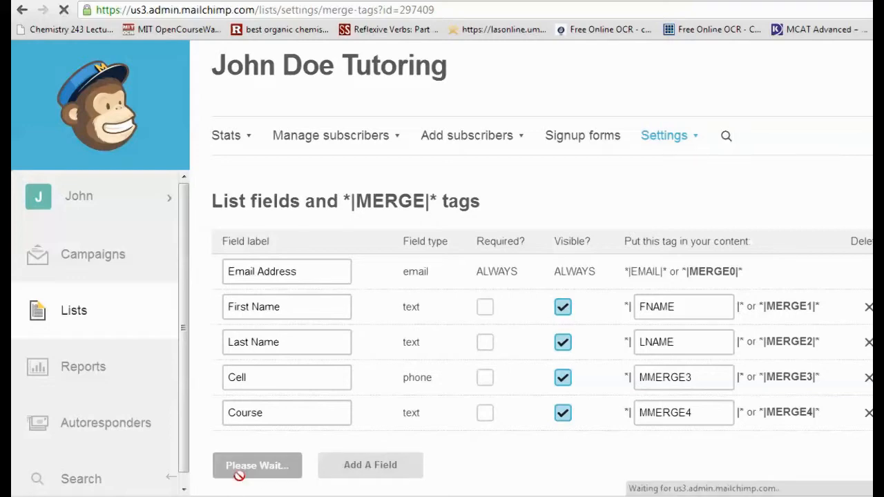
middle_click(418, 276)
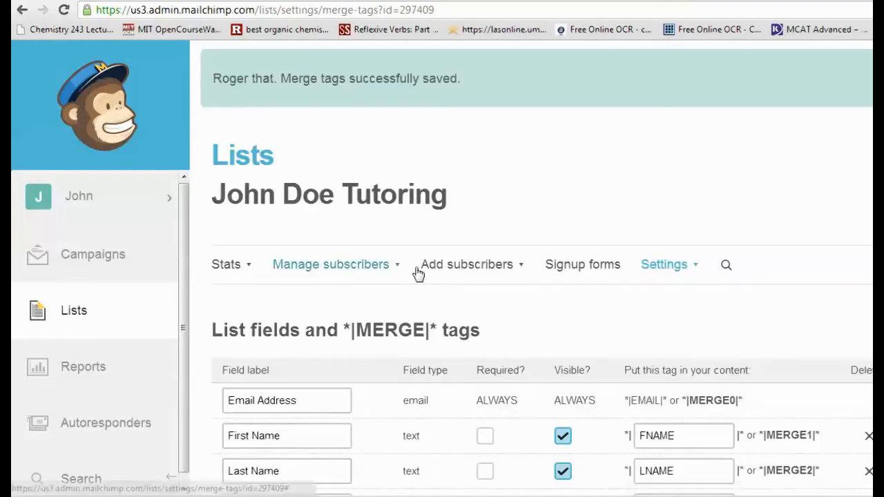
scroll(422, 278, down, 2)
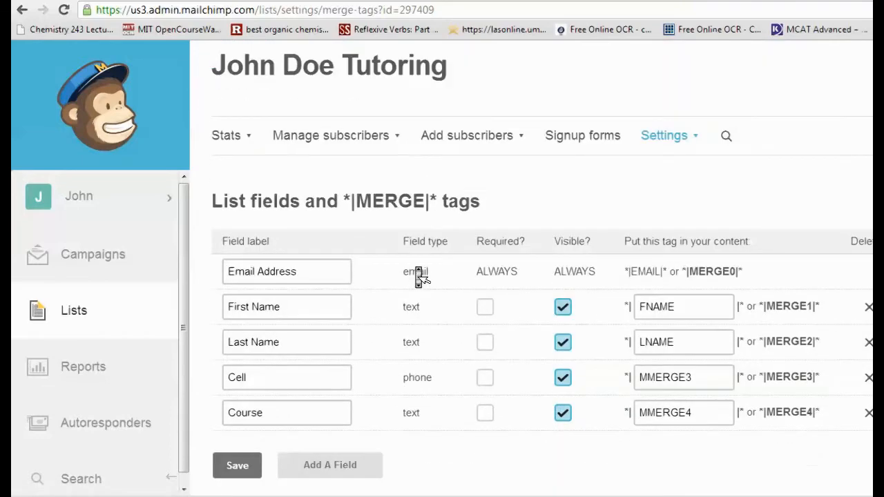
scroll(423, 278, up, 2)
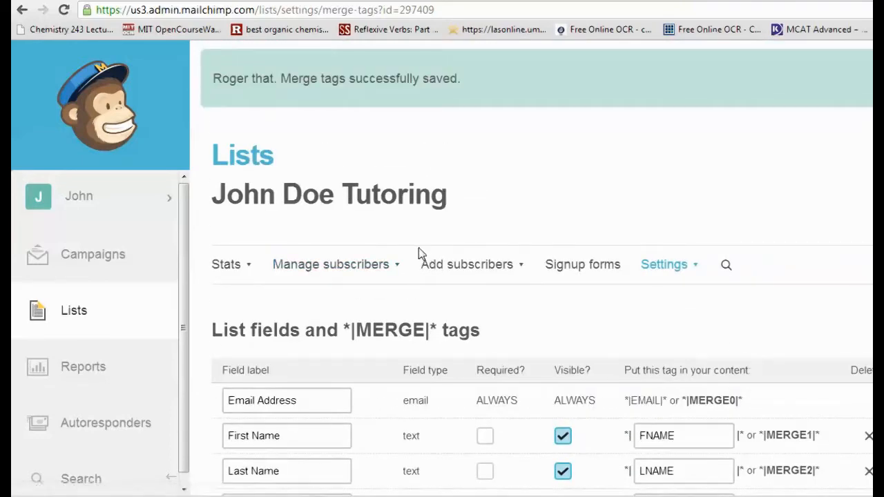
- Open the API keys page from the extras of the account settings
click(118, 203)
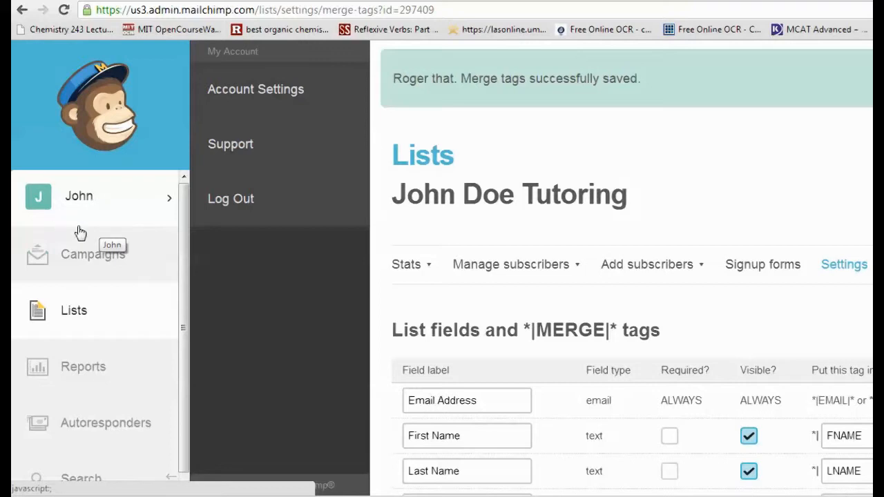
click(264, 93)
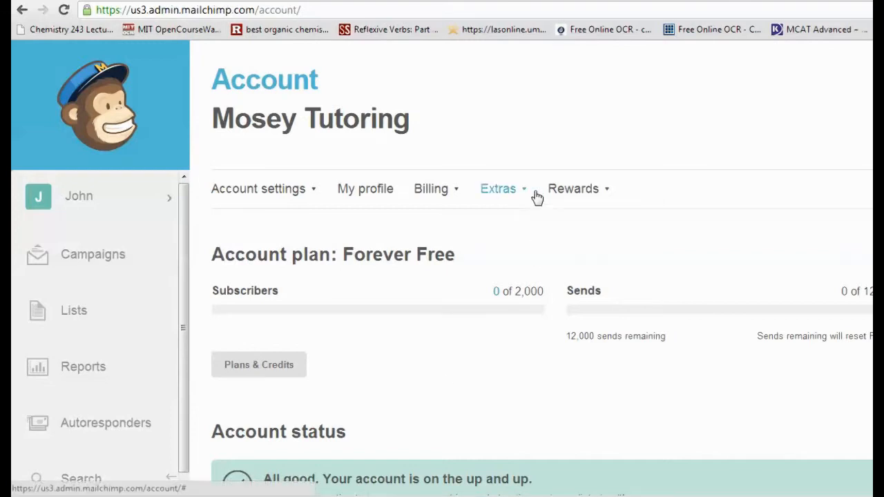
click(511, 194)
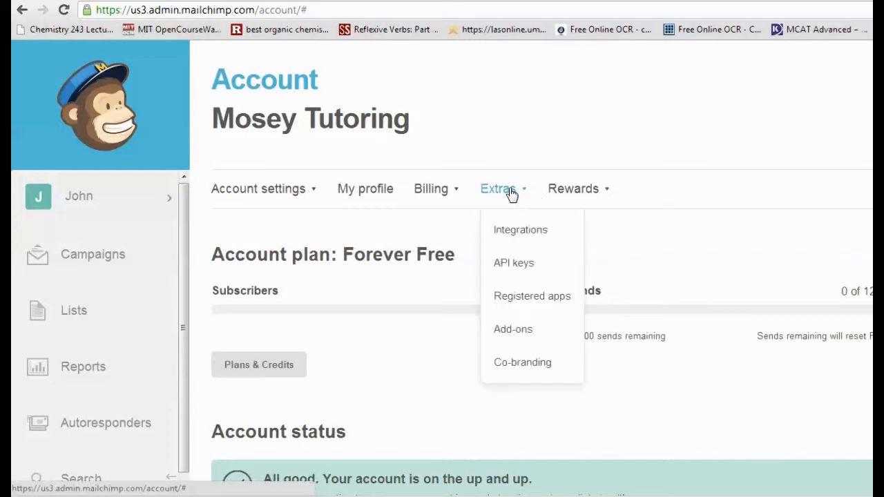
click(520, 267)
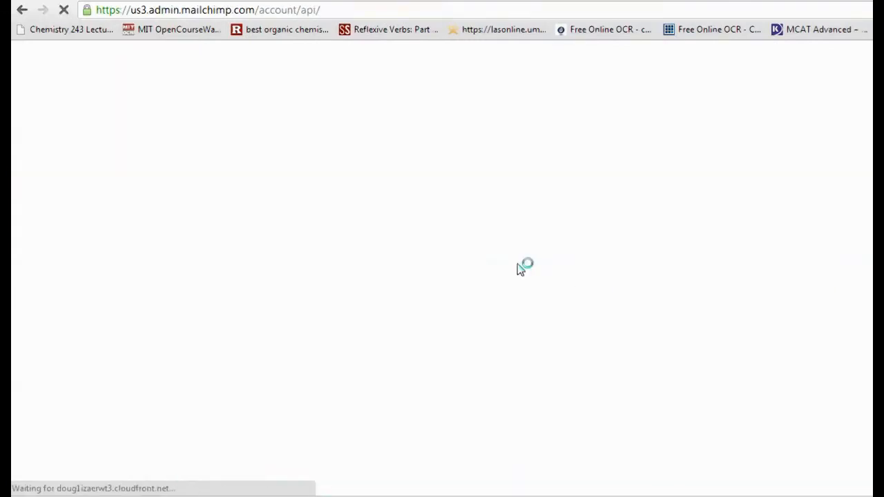
- Create an API key for the account and select the full key value in the list of API keys
scroll(492, 218, down, 3)
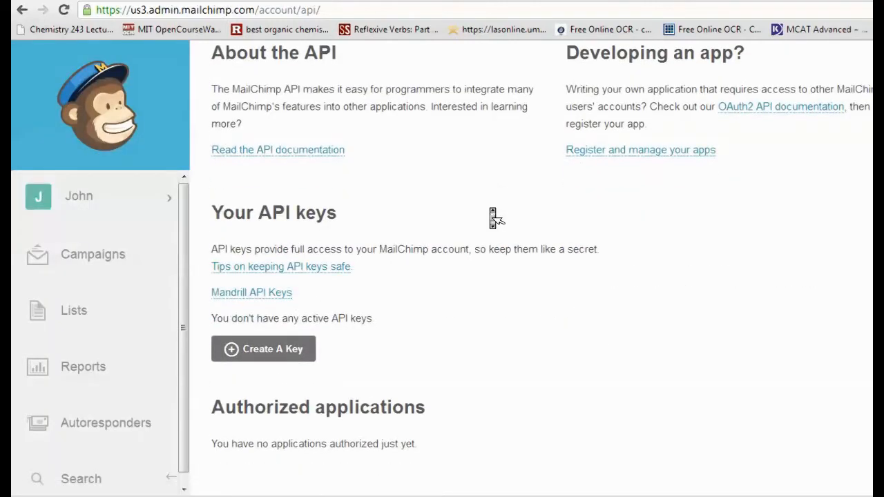
scroll(492, 219, up, 3)
scroll(492, 218, down, 3)
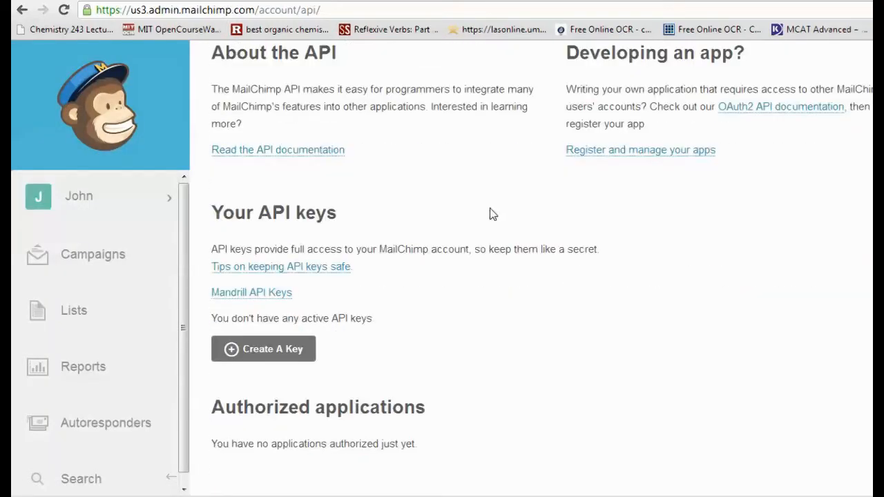
click(296, 355)
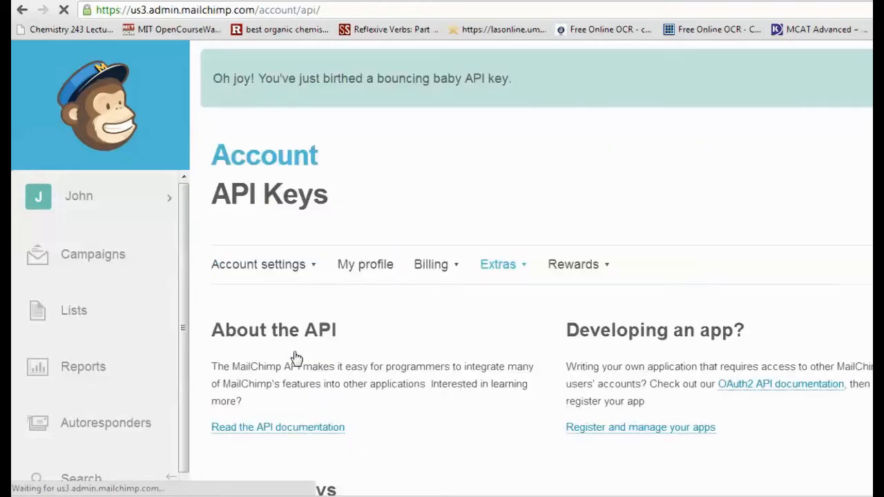
scroll(457, 306, down, 3)
scroll(460, 310, down, 3)
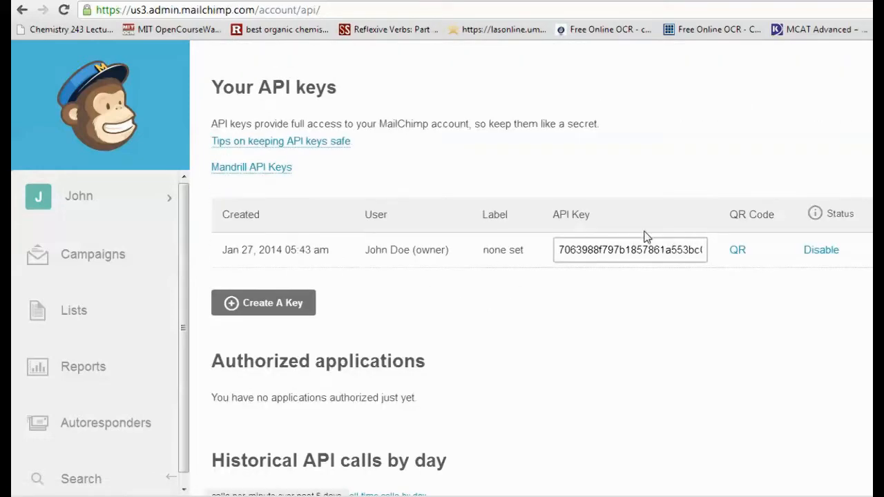
click(594, 251)
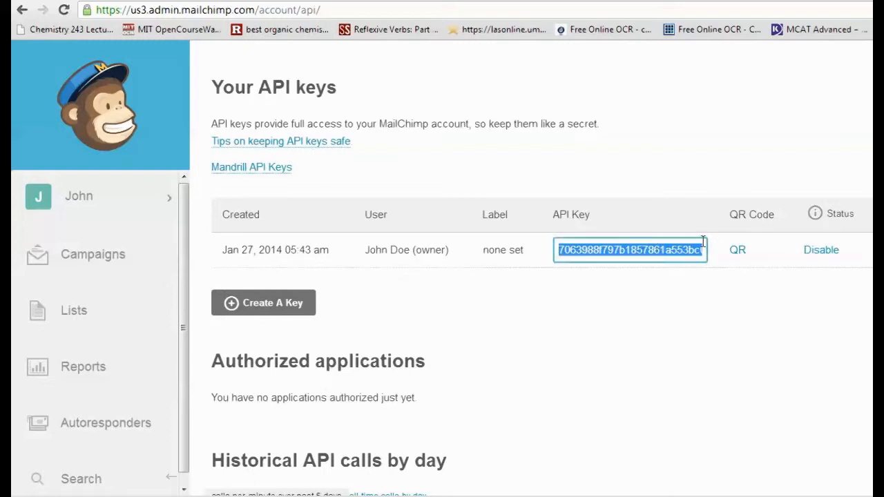